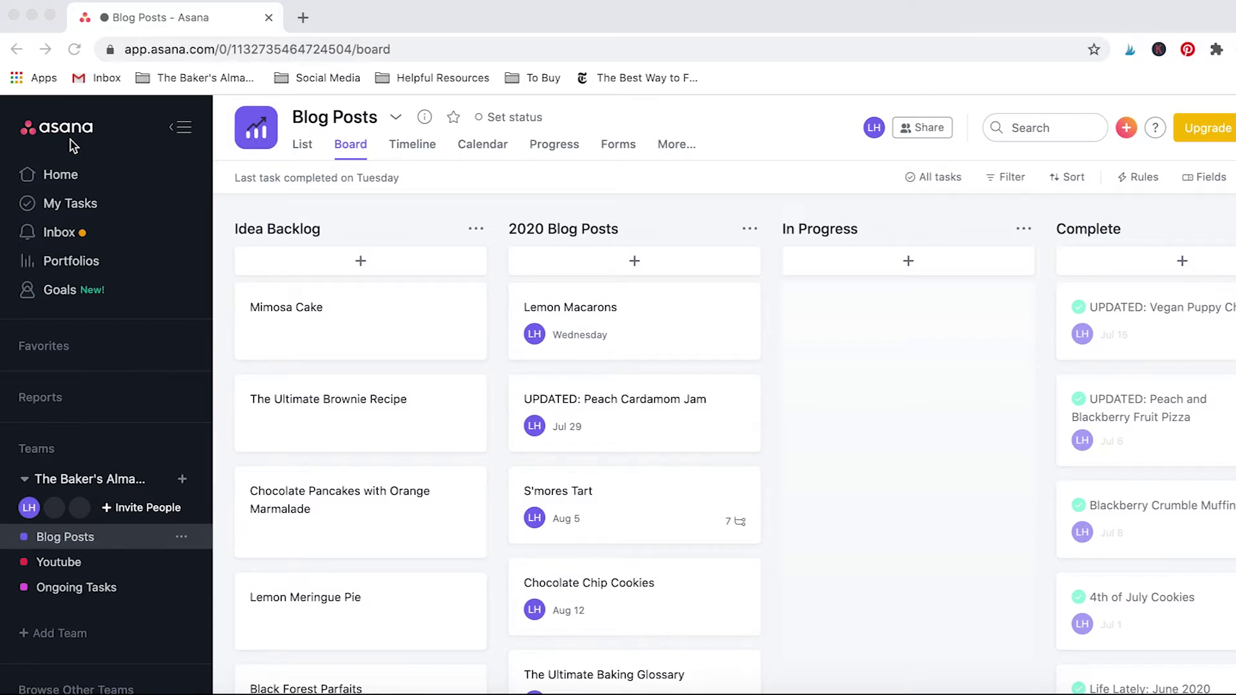
click(26, 480)
click(25, 480)
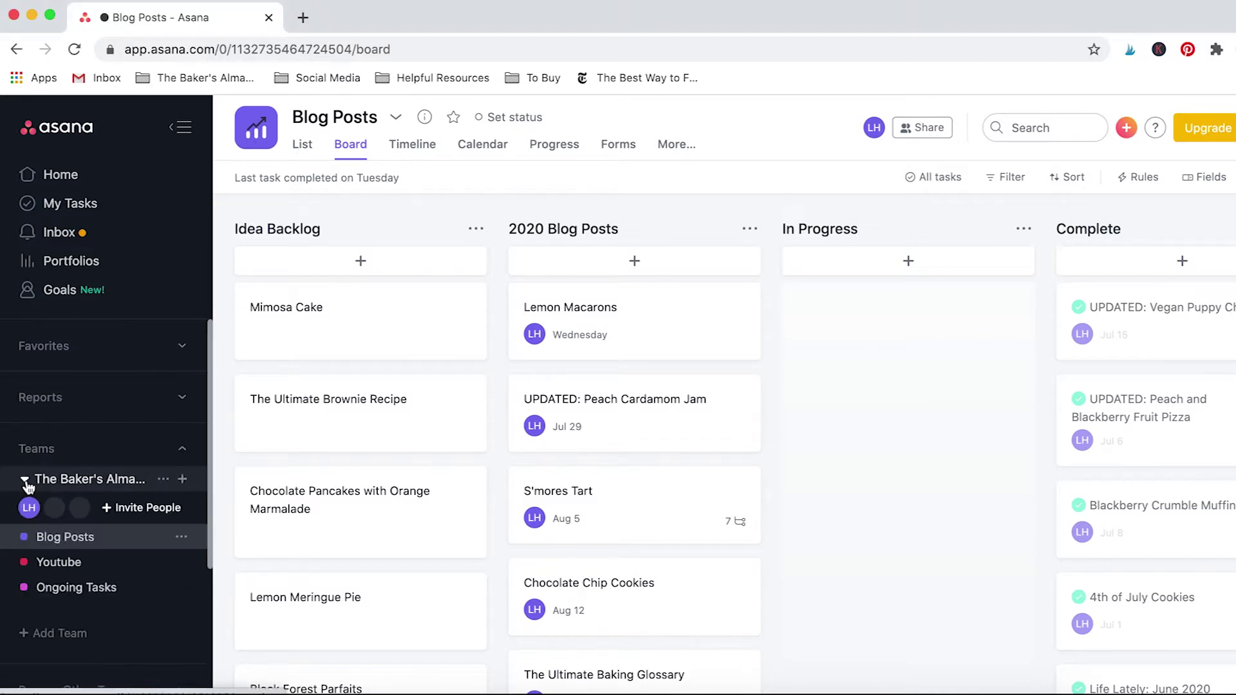
mouse_move(29, 510)
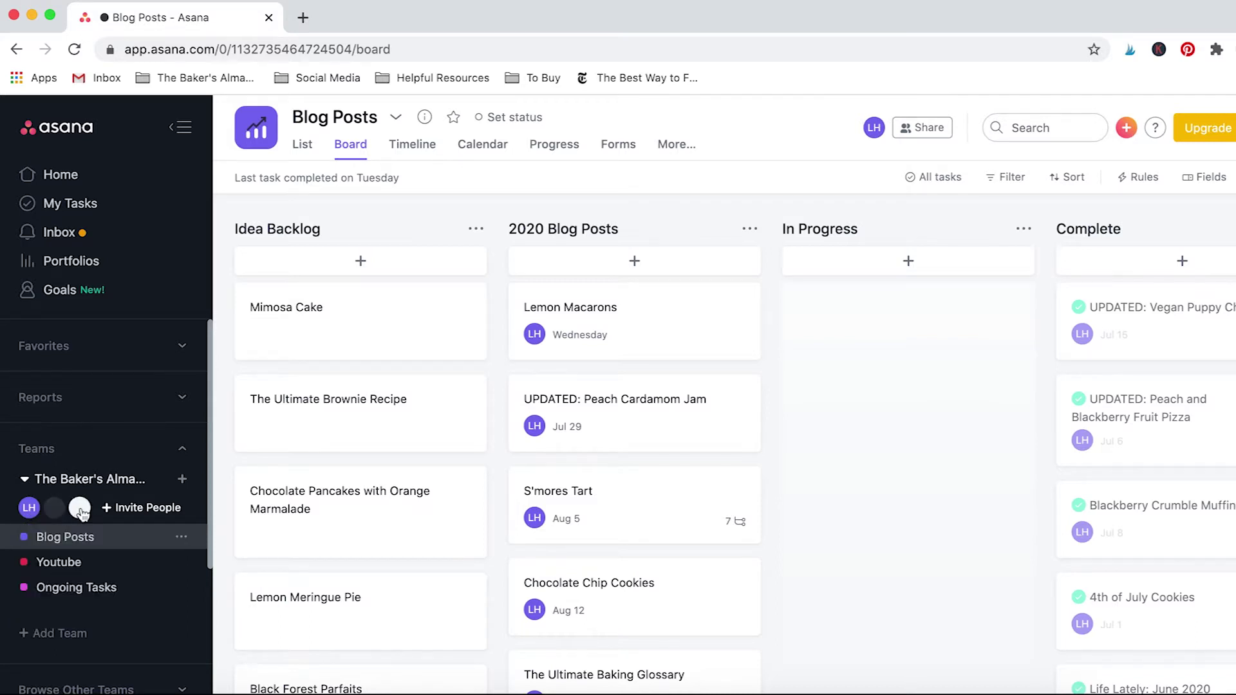
click(123, 513)
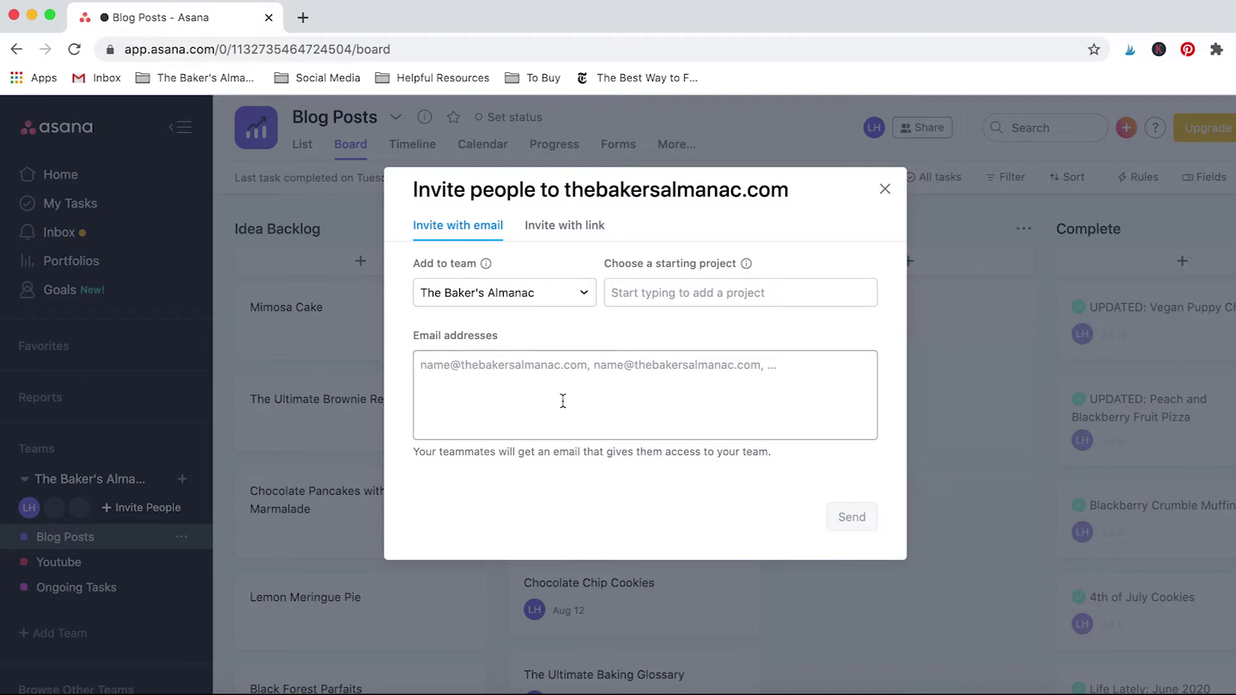
click(886, 189)
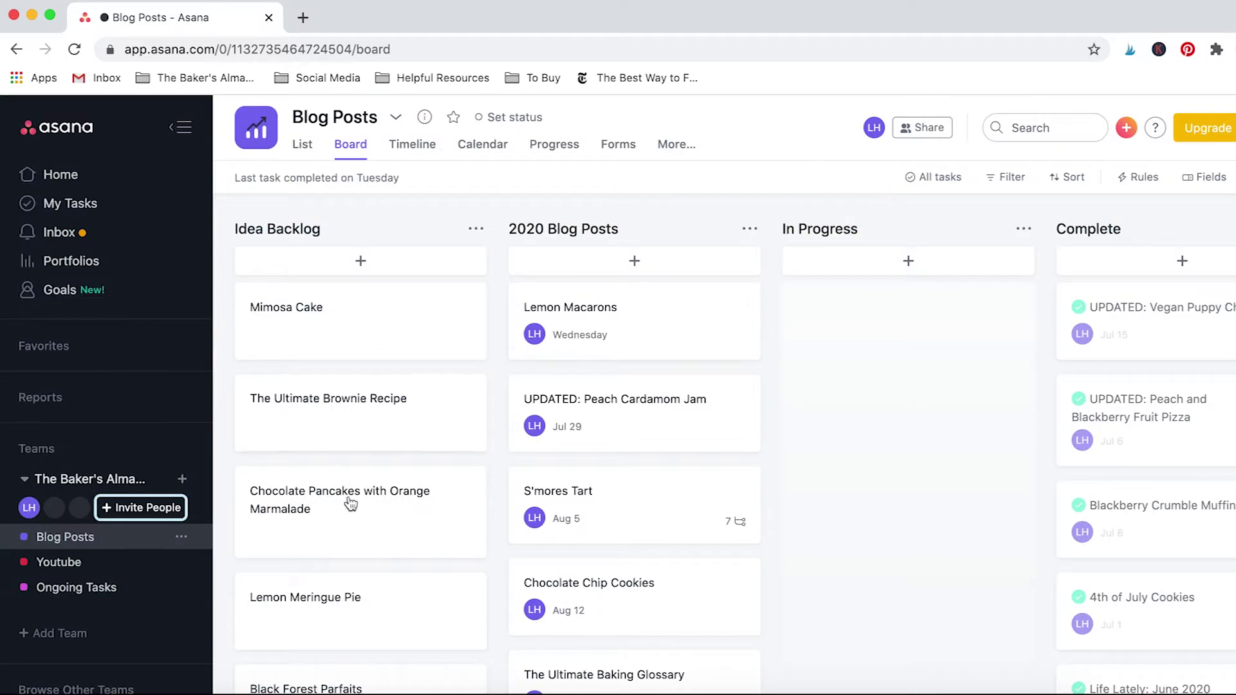
click(181, 635)
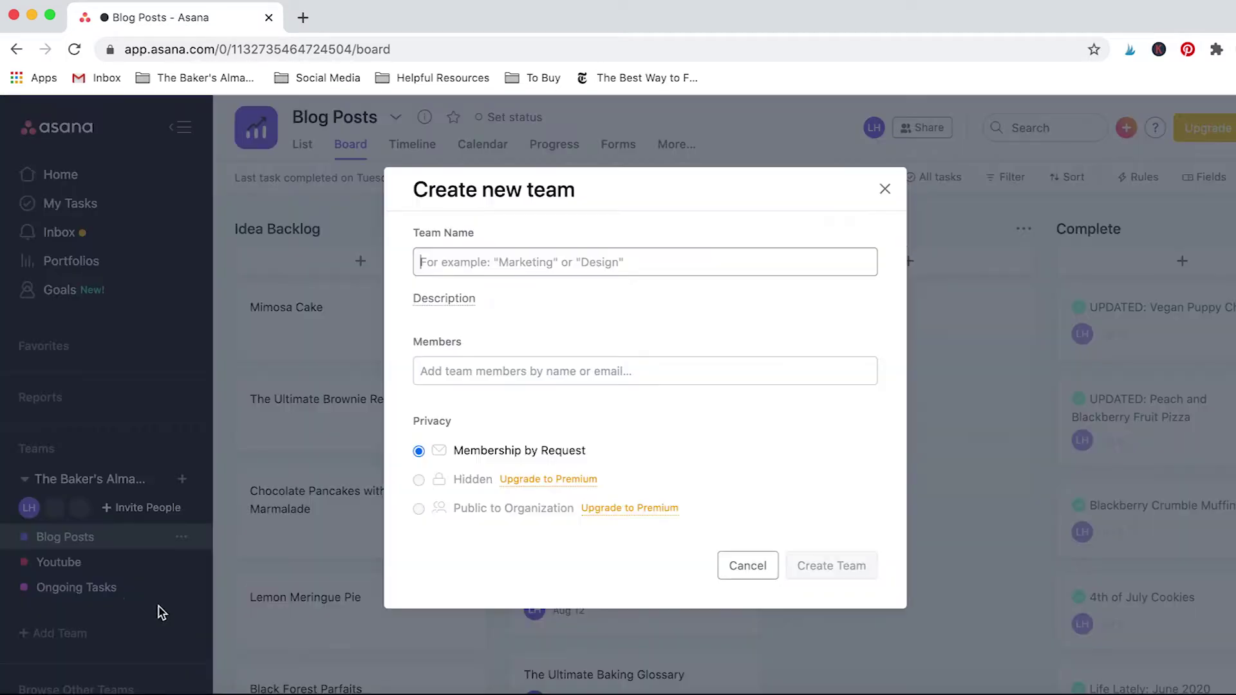
click(885, 188)
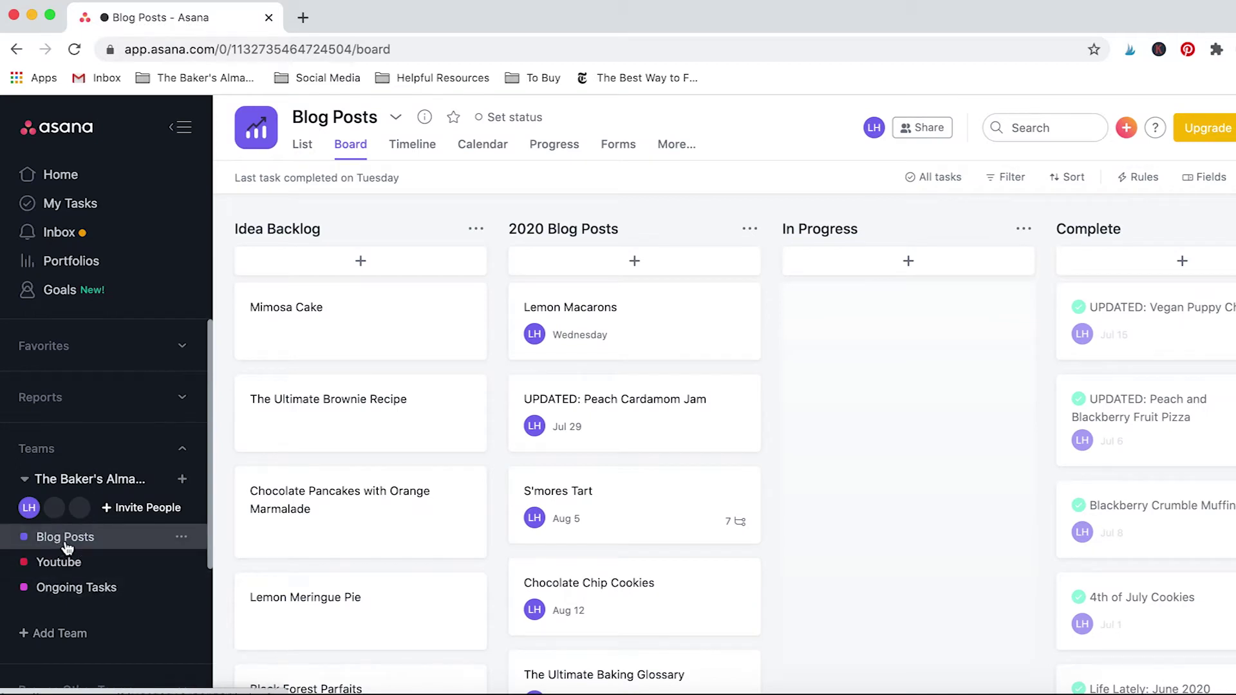
click(70, 565)
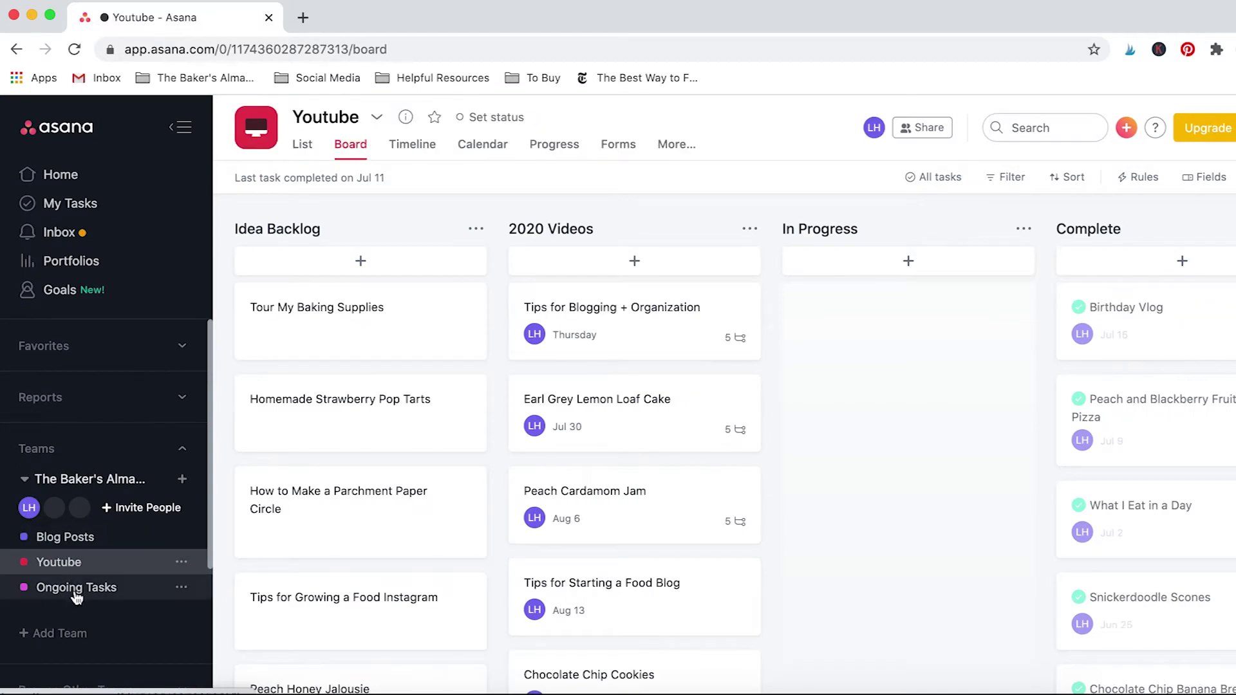
click(76, 596)
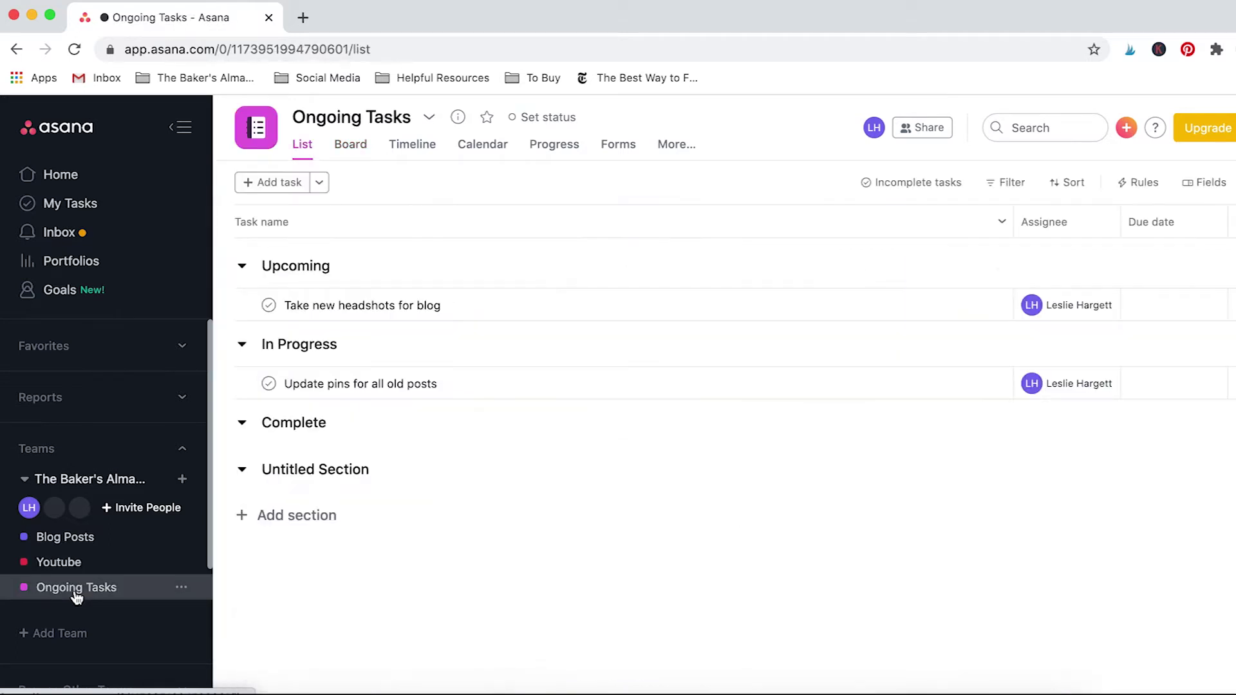
click(59, 547)
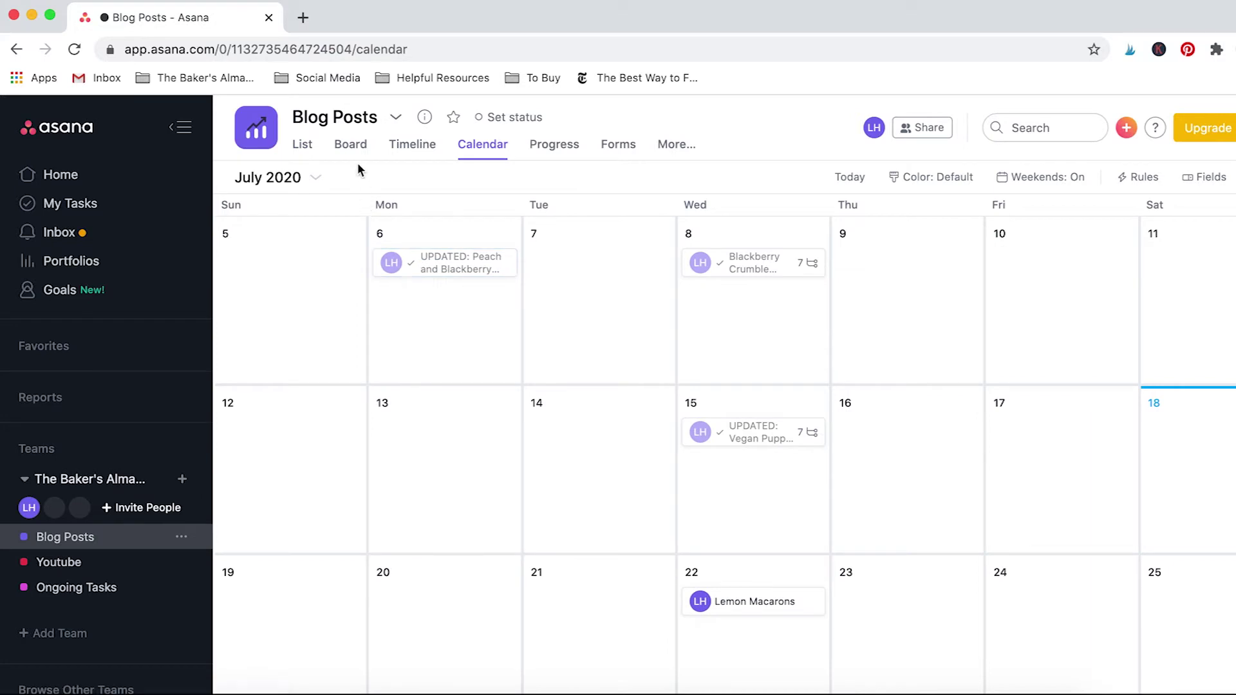
click(305, 149)
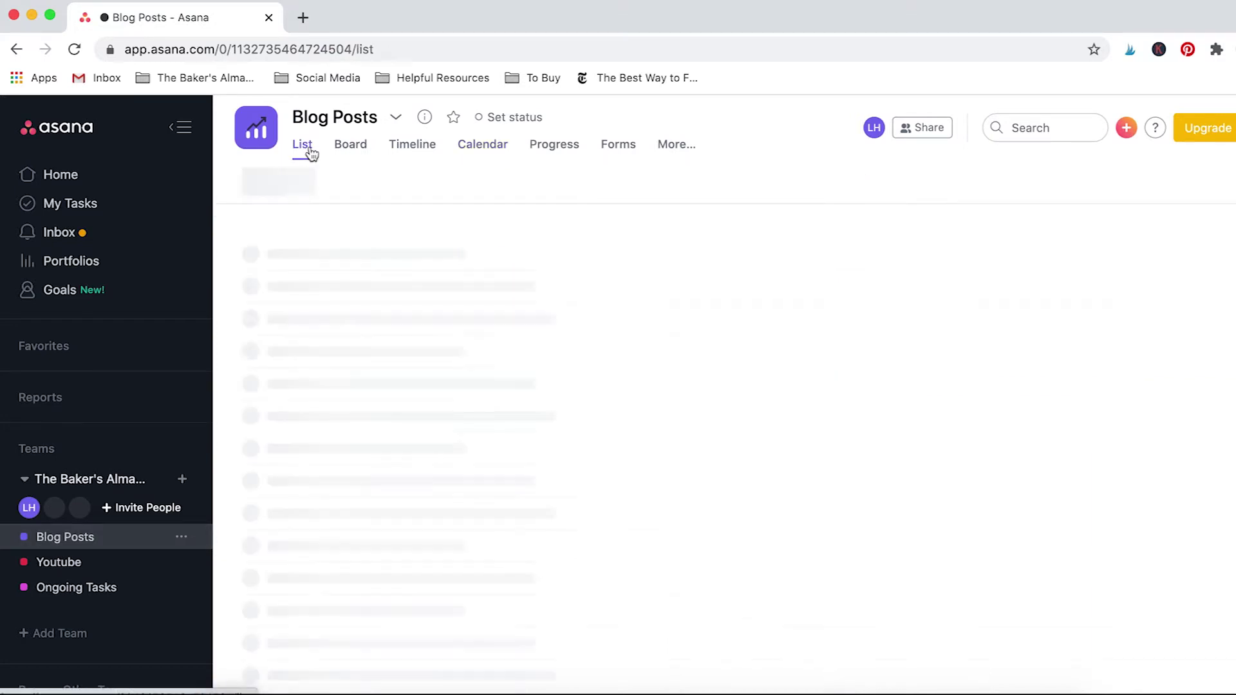
click(343, 152)
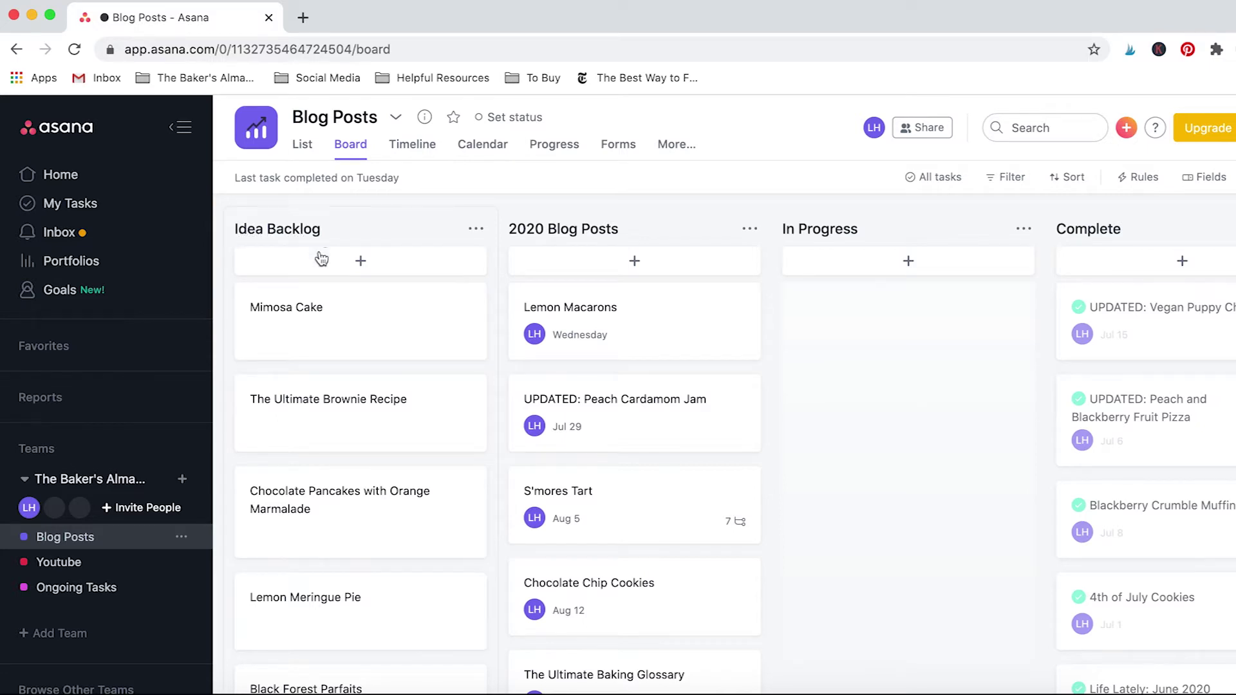
scroll(346, 347, down, 7)
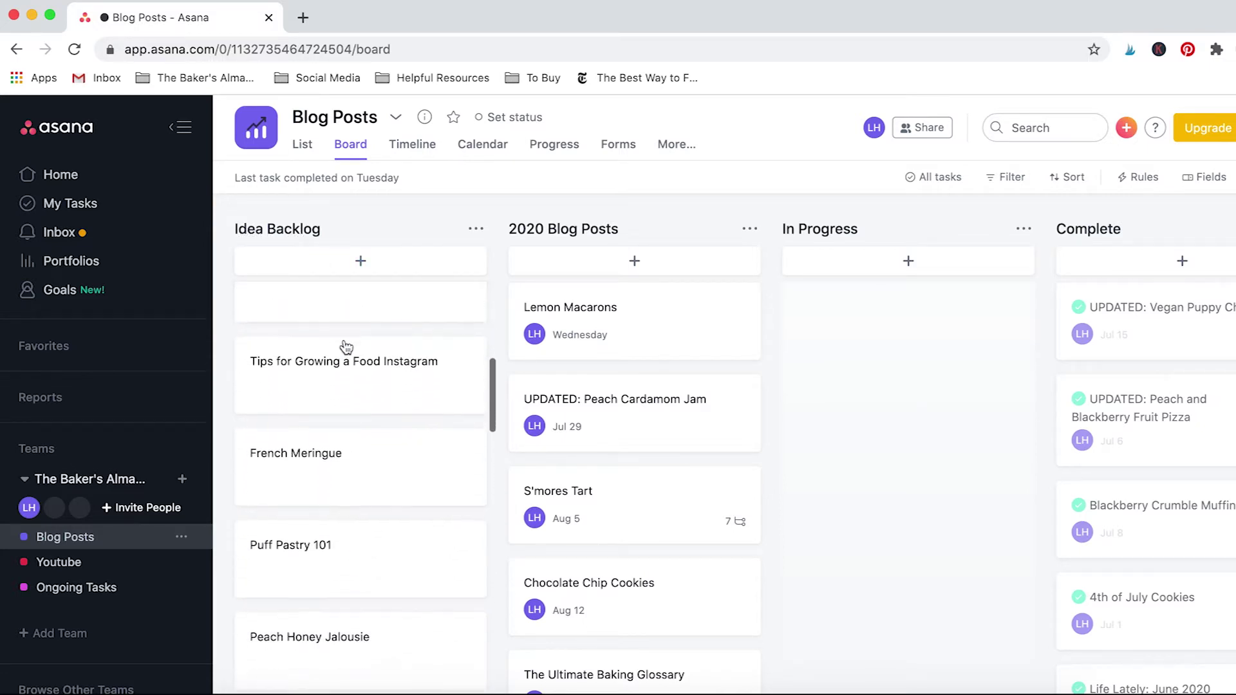
scroll(389, 399, down, 2)
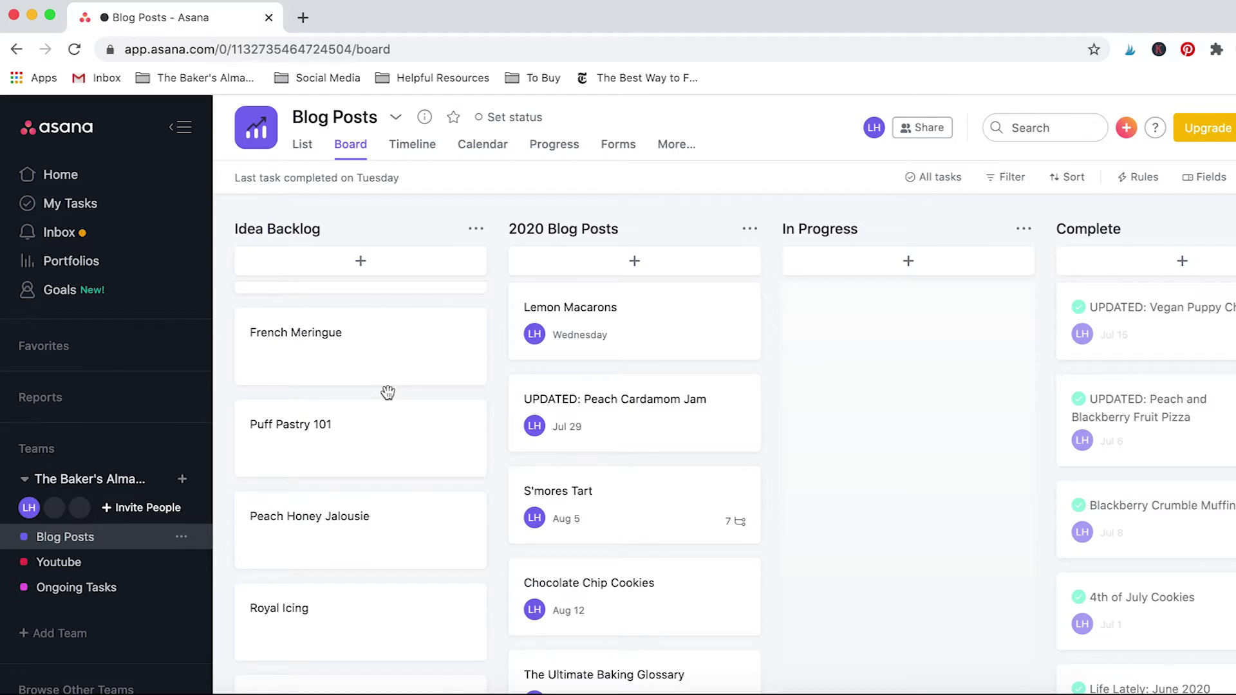
scroll(389, 394, down, 2)
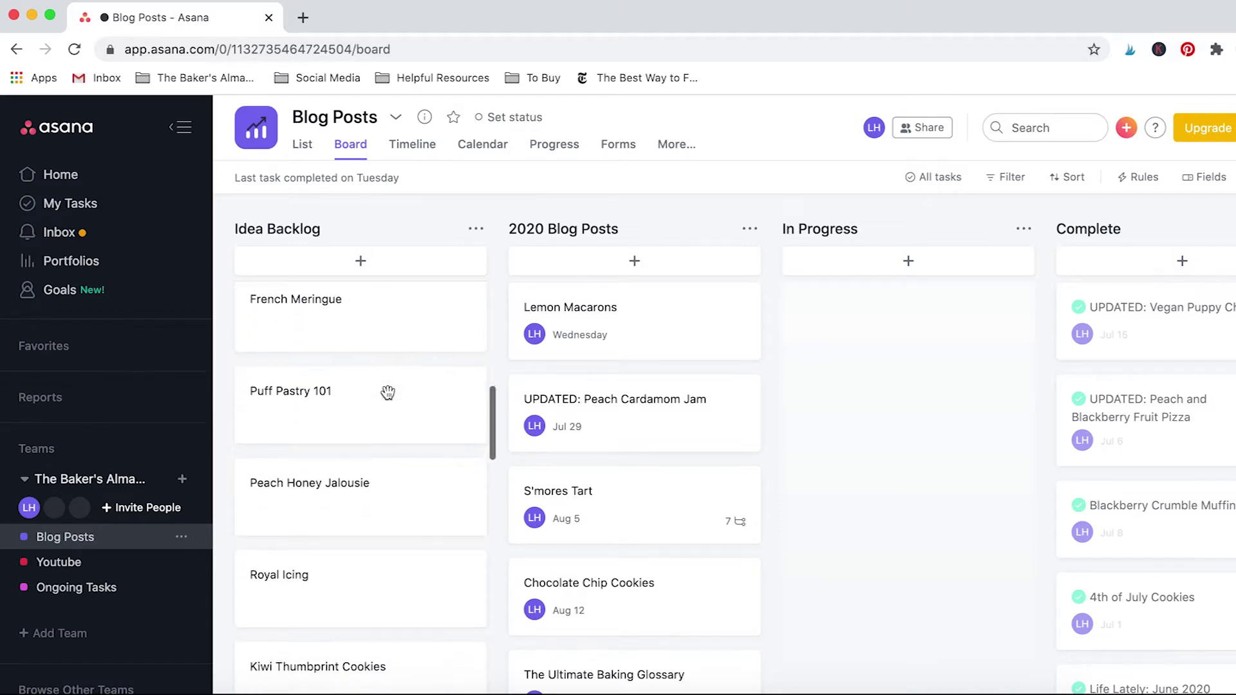
scroll(390, 400, down, 1)
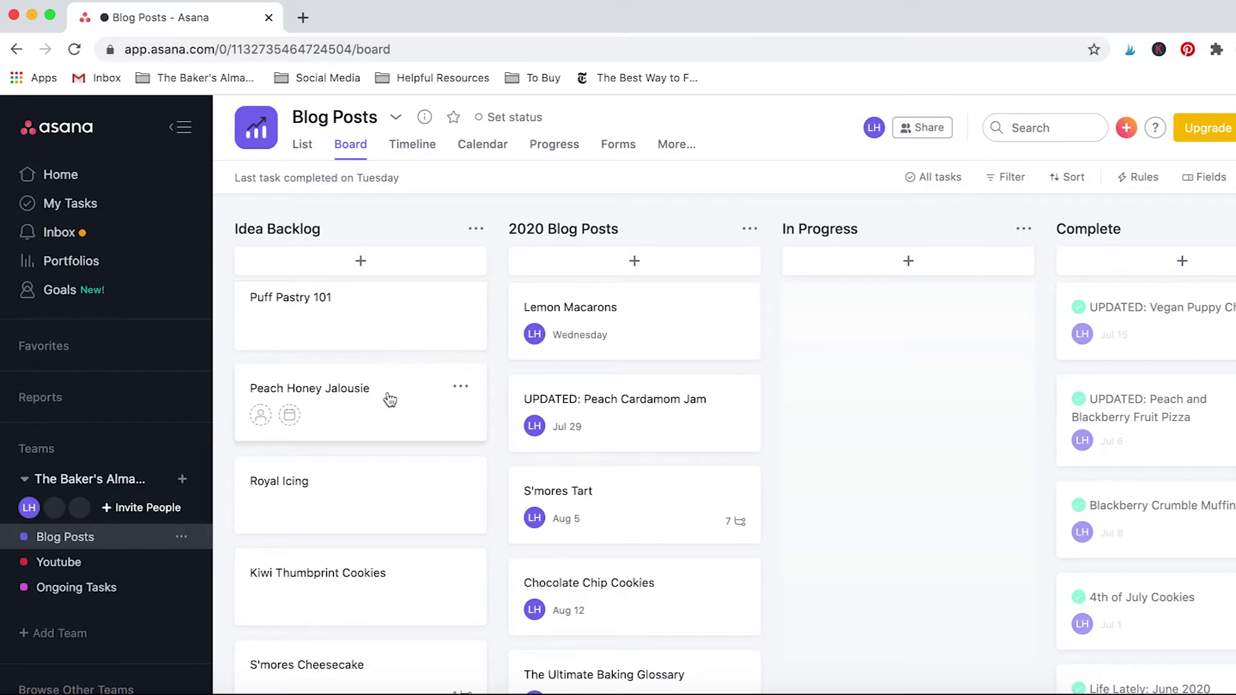
scroll(390, 400, up, 6)
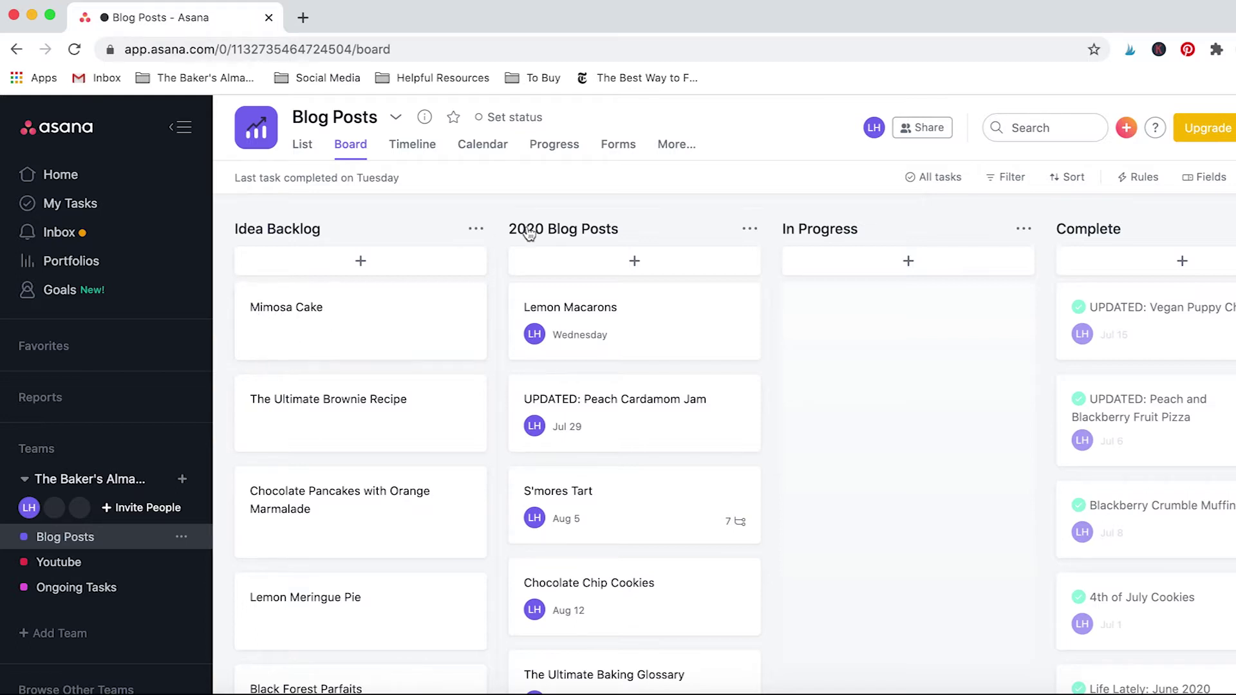
drag(412, 320, 587, 326)
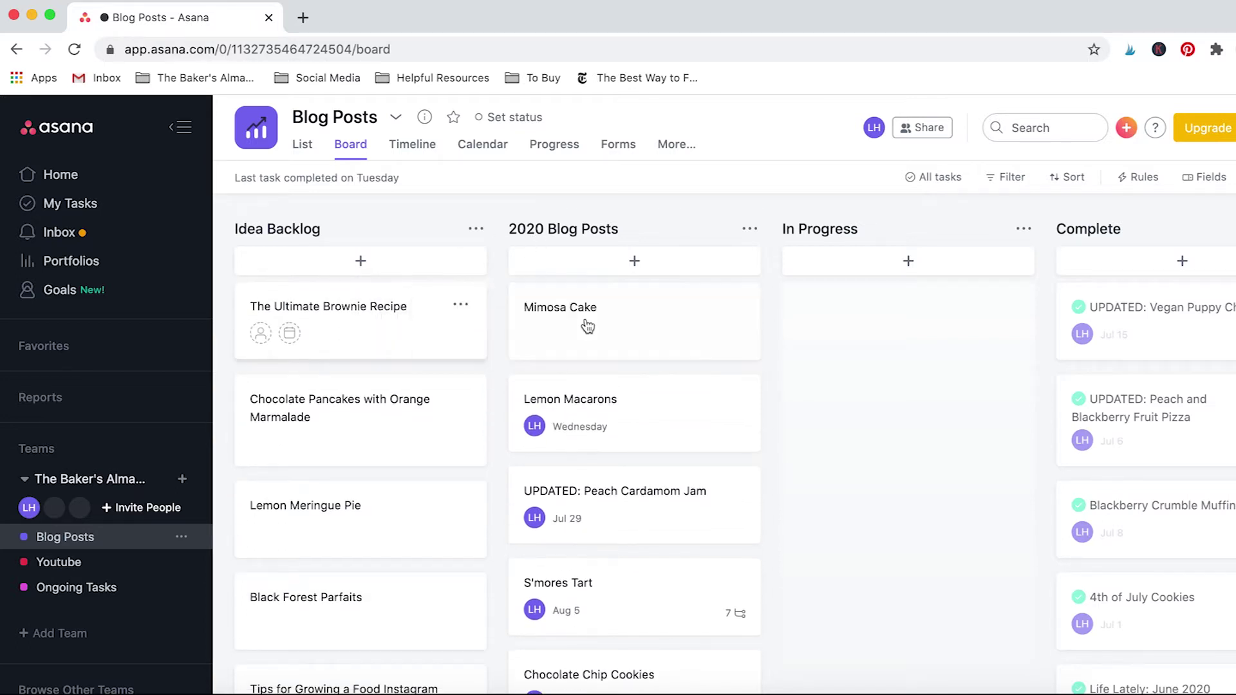
mouse_move(565, 334)
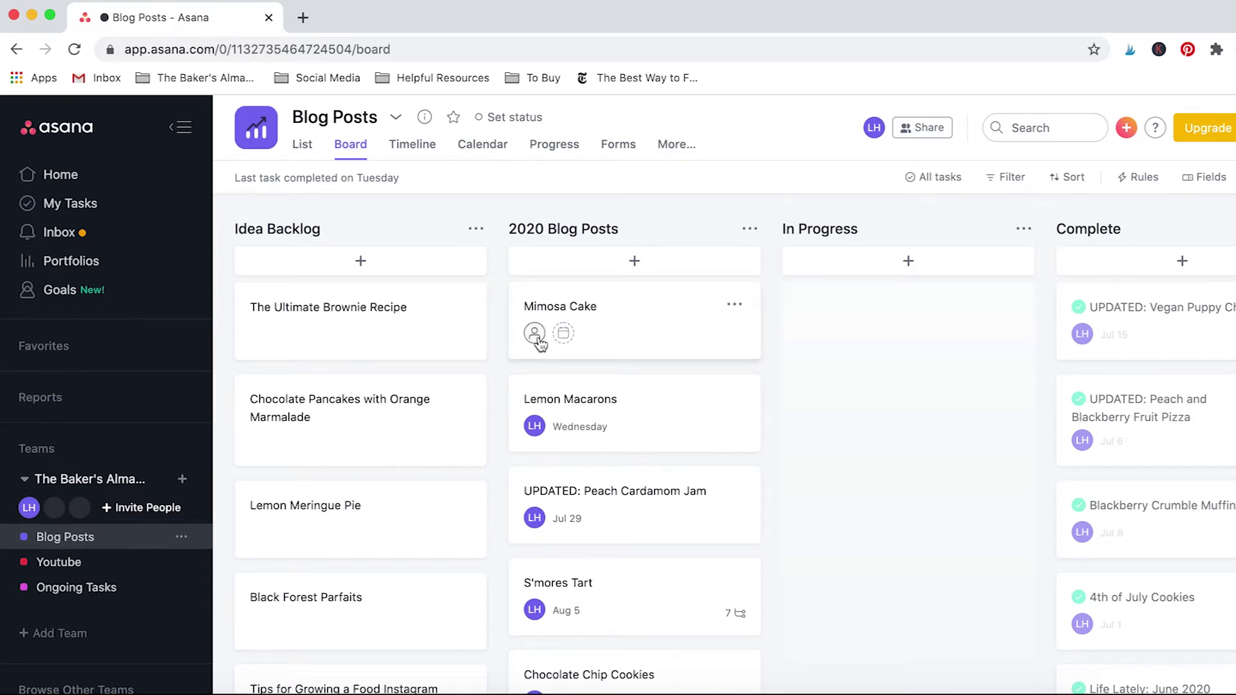
click(540, 343)
click(615, 429)
click(564, 334)
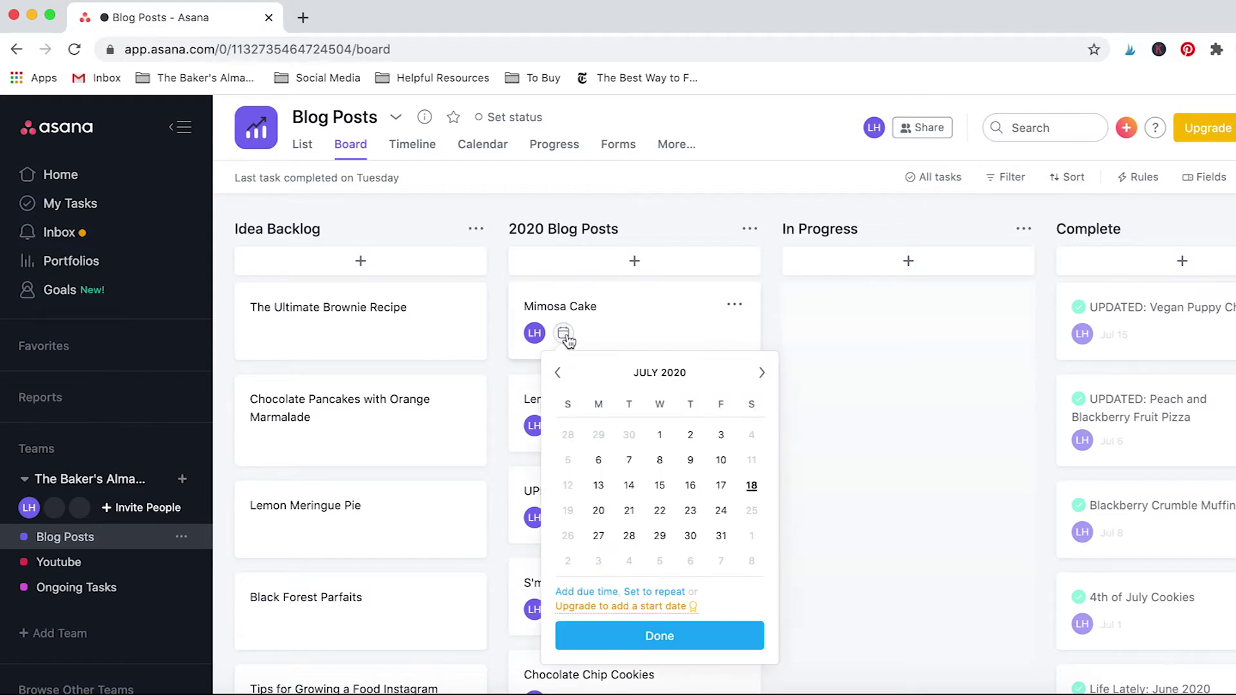
click(689, 536)
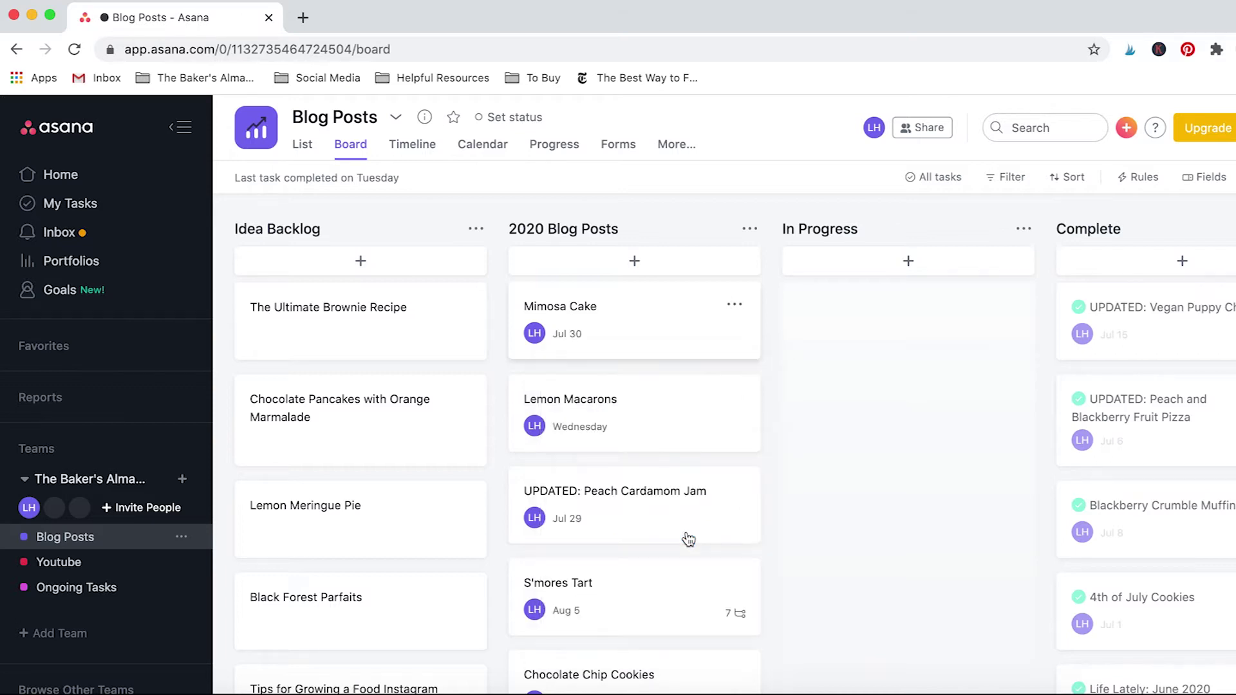
click(633, 336)
scroll(597, 328, down, 1)
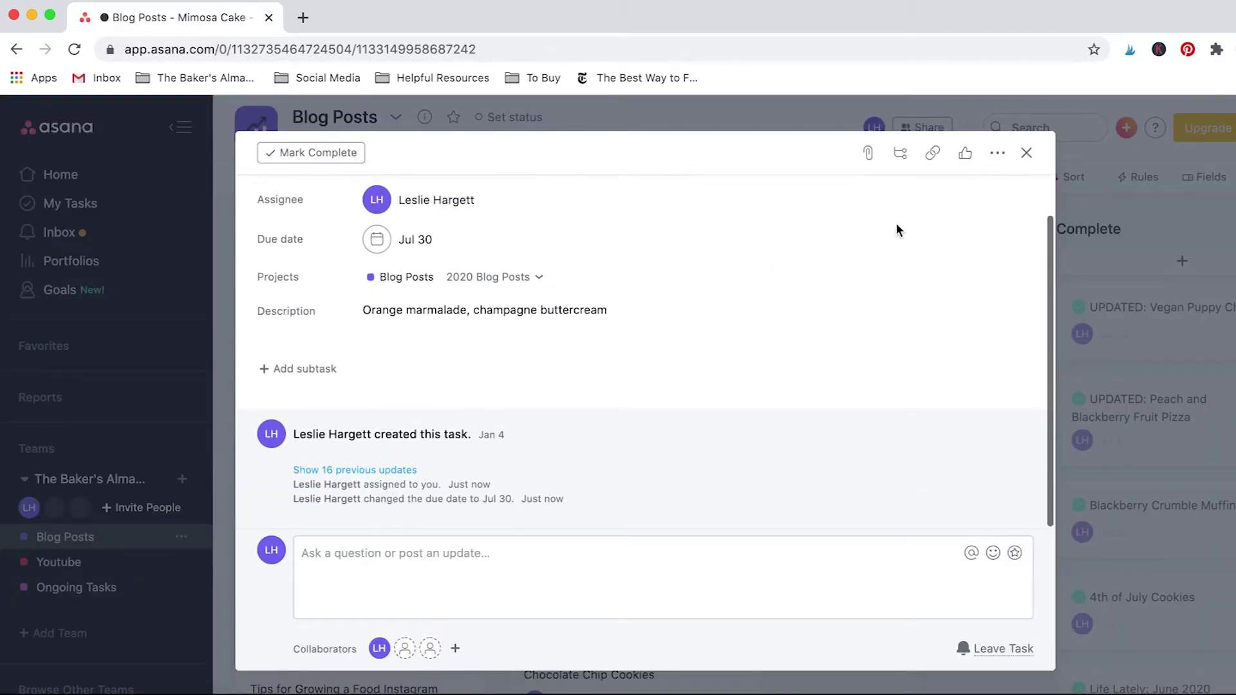
click(1027, 155)
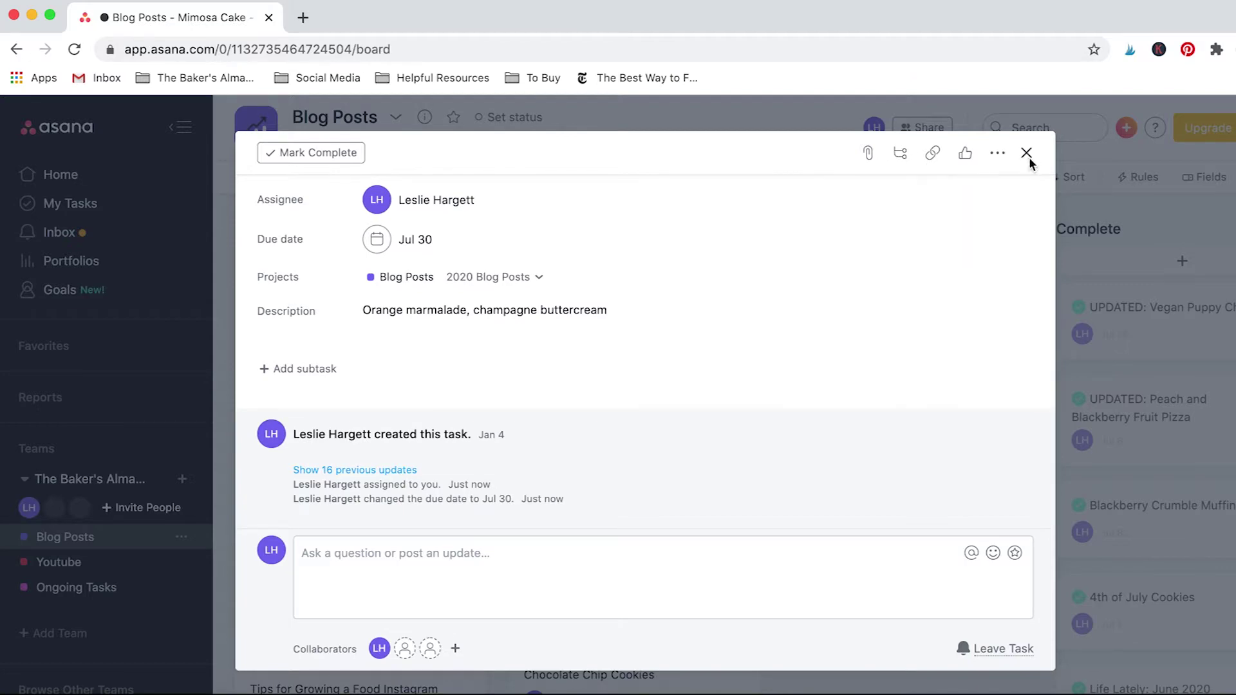
drag(677, 326, 348, 326)
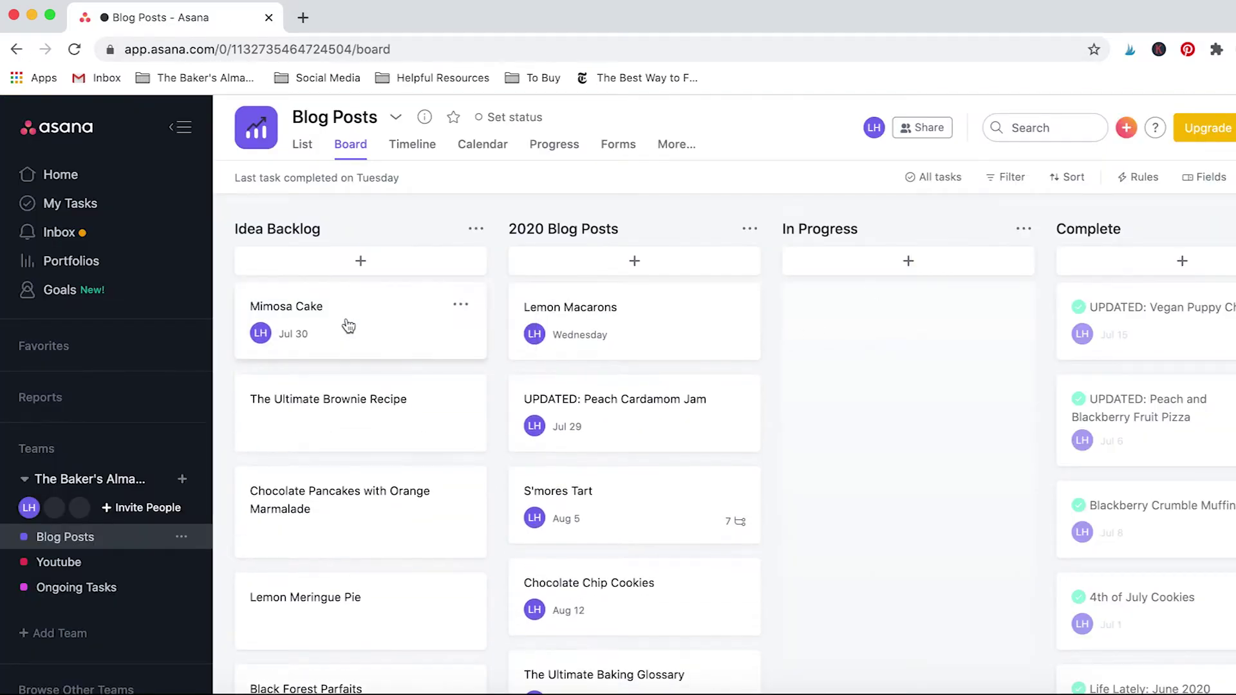
click(351, 324)
click(490, 245)
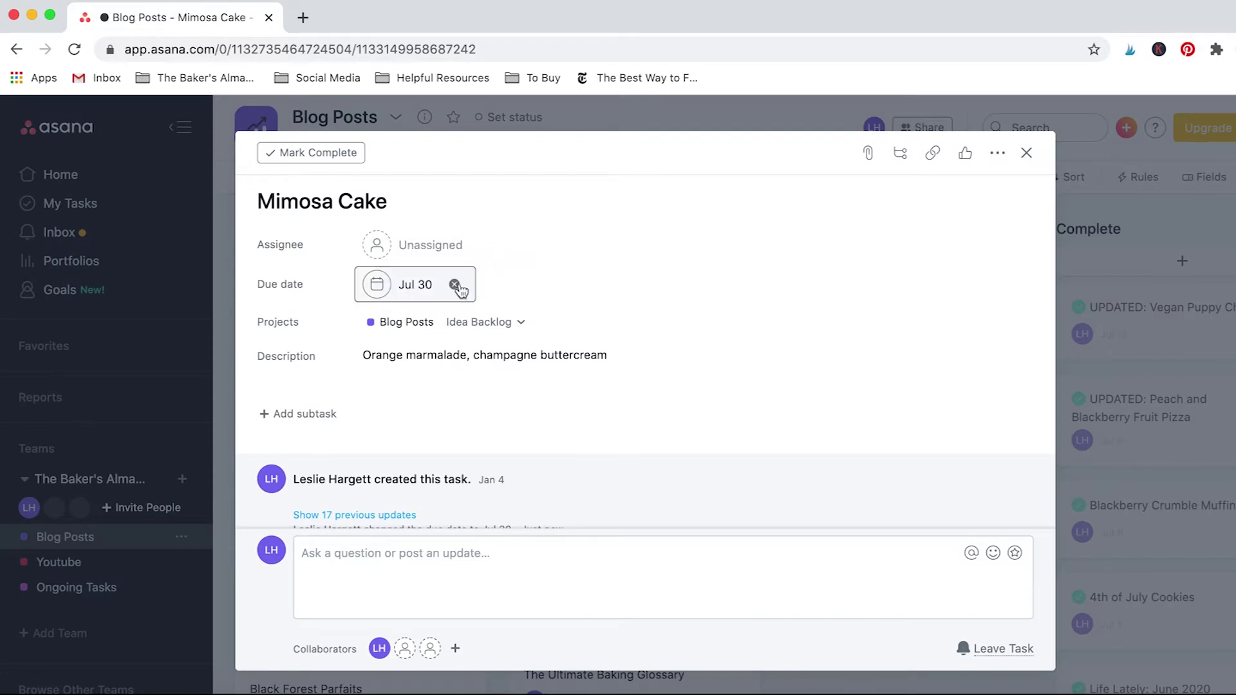
click(455, 285)
click(1026, 153)
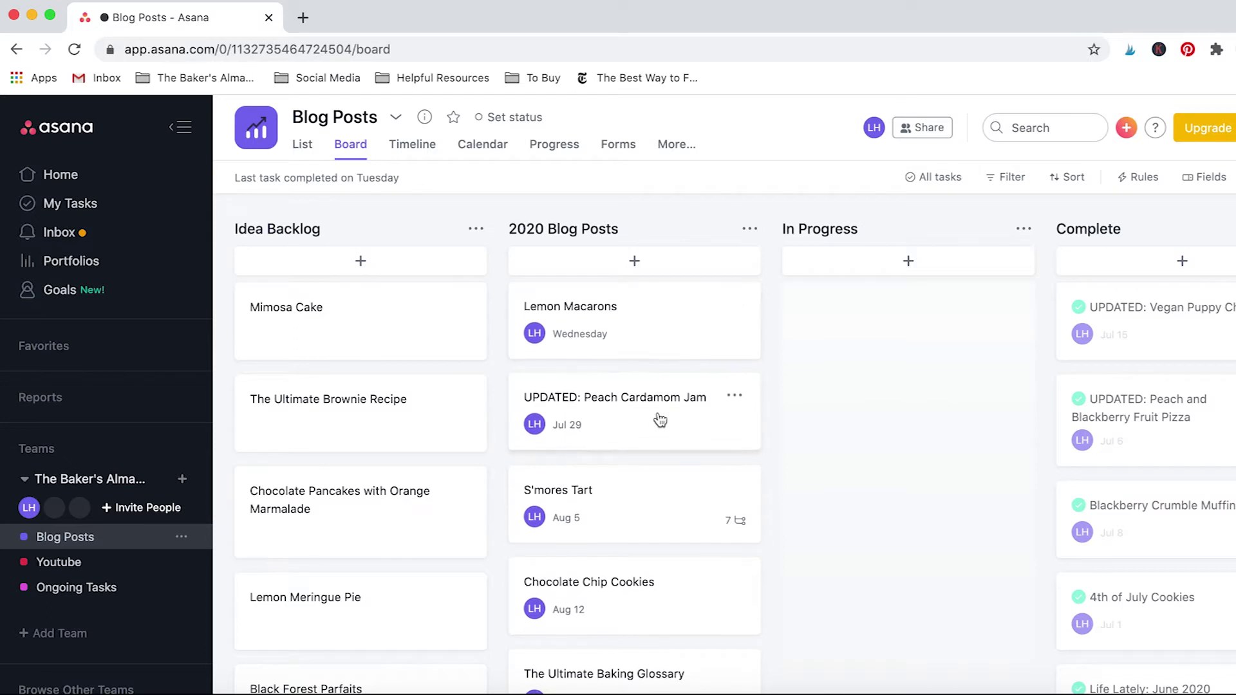
scroll(660, 420, down, 2)
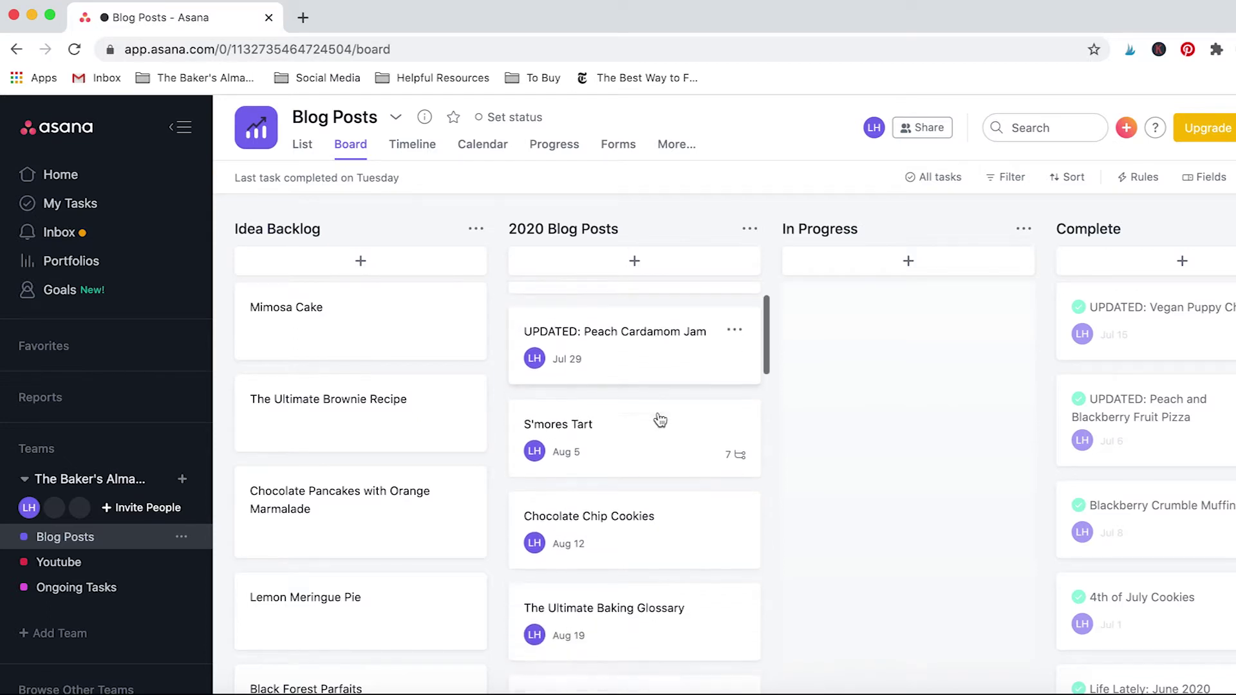
click(701, 436)
scroll(658, 407, down, 5)
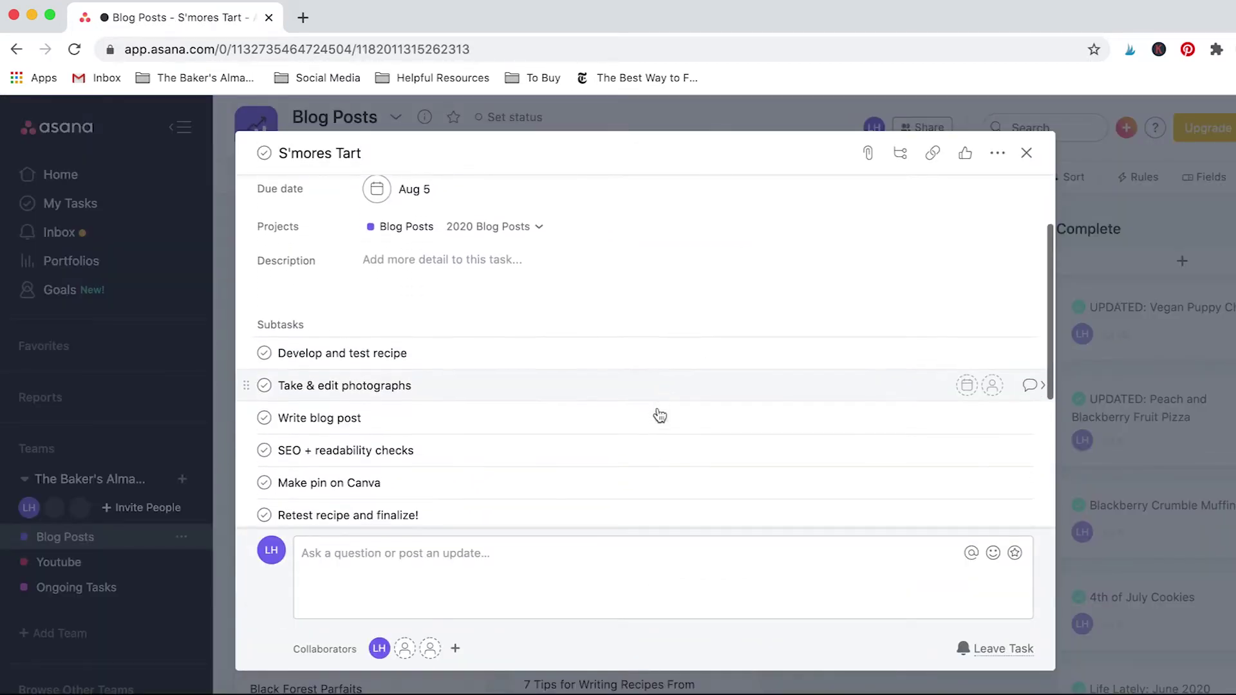
scroll(659, 416, down, 2)
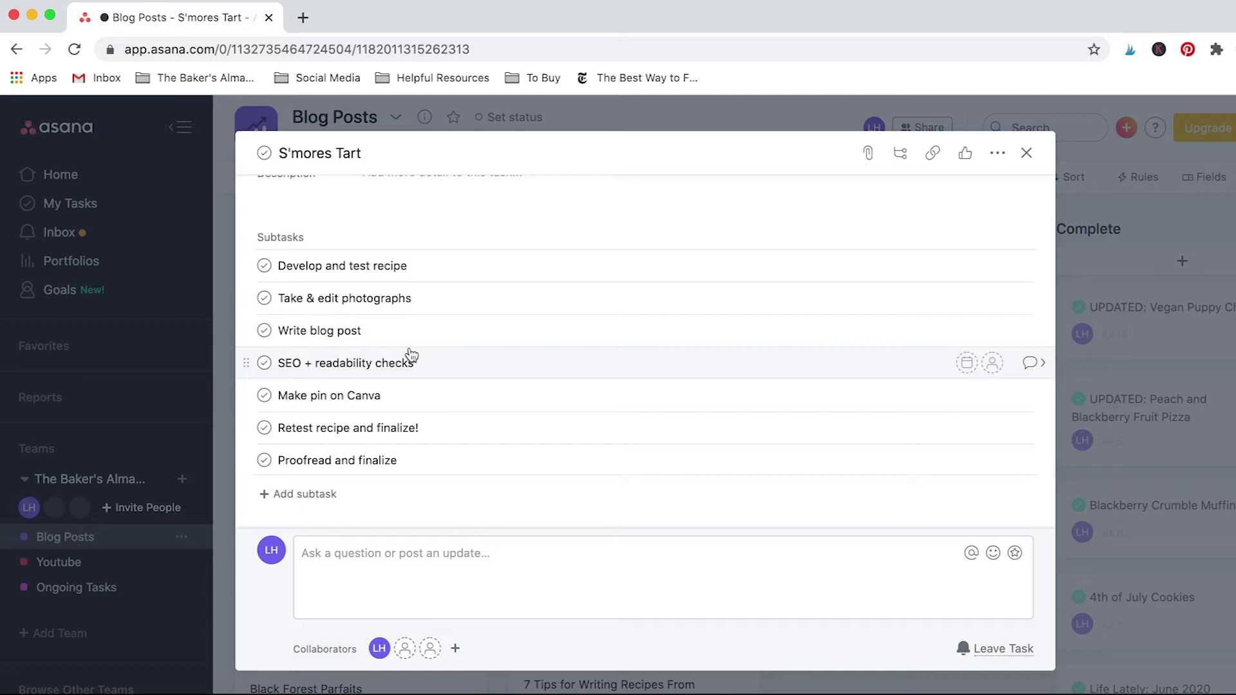
click(1031, 153)
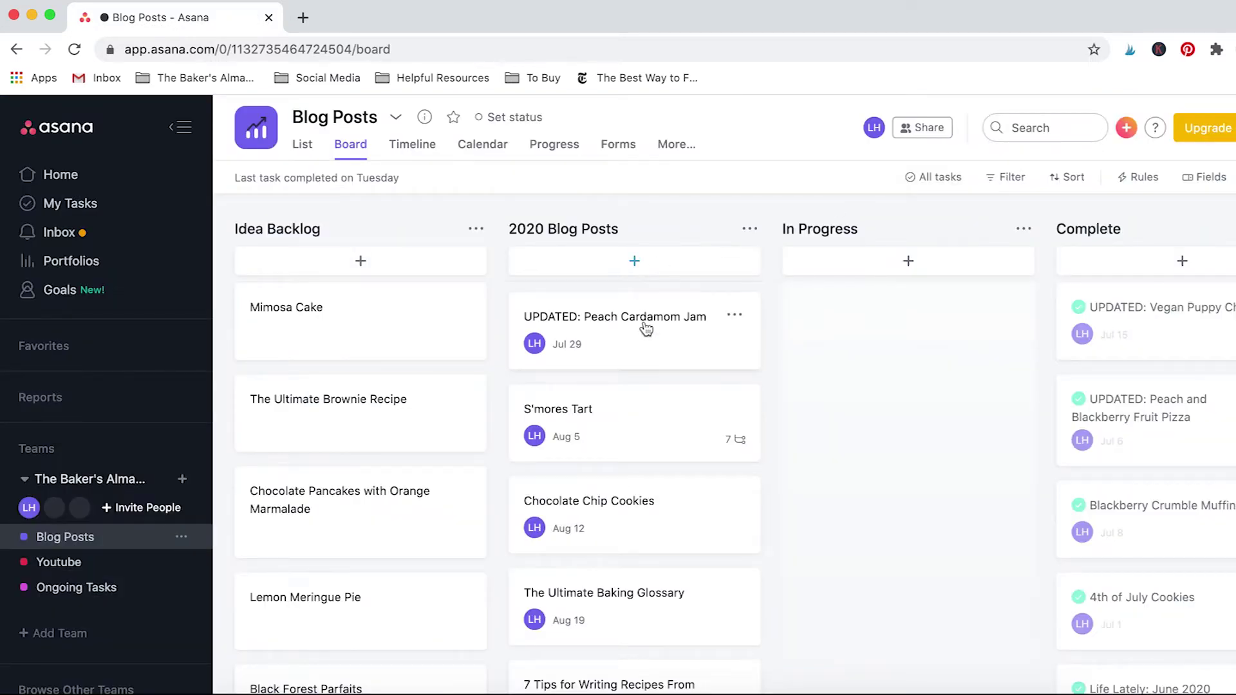
Drag the Lemon Macarons card from 2020 Blog Posts into the In Progress column.
scroll(644, 332, up, 1)
scroll(628, 356, up, 1)
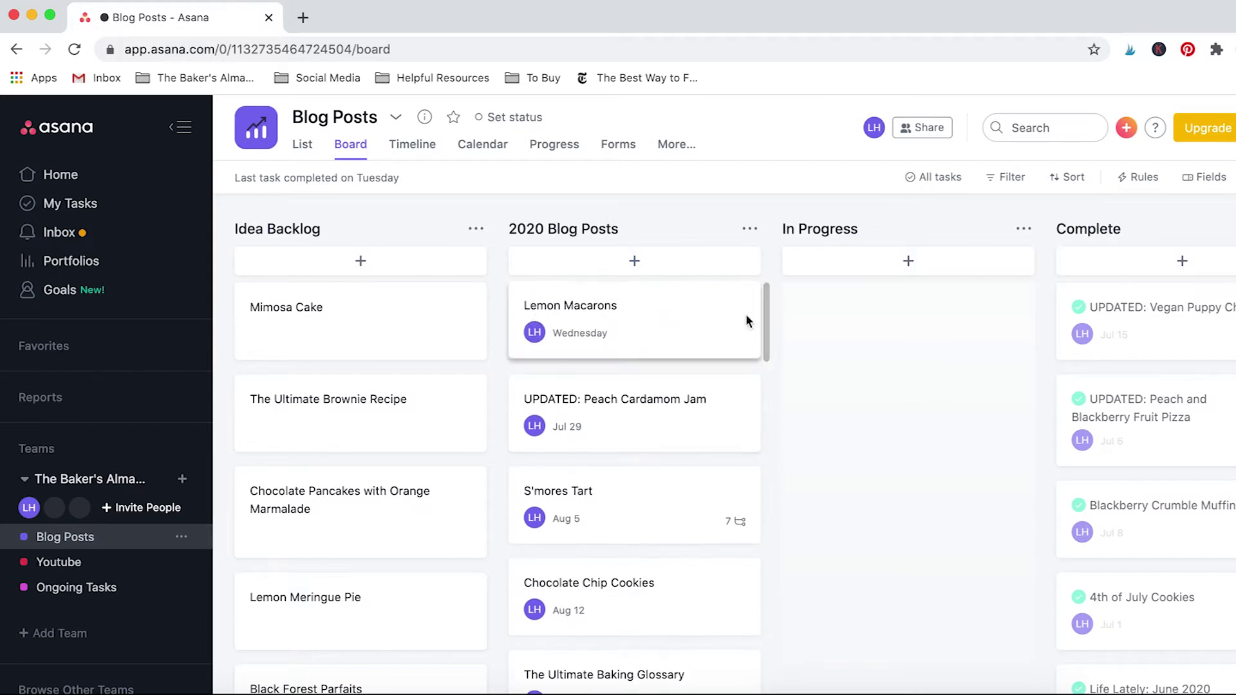
drag(745, 320, 923, 335)
Scroll across the Blog Posts board to look through the Complete column.
scroll(913, 331, right, 3)
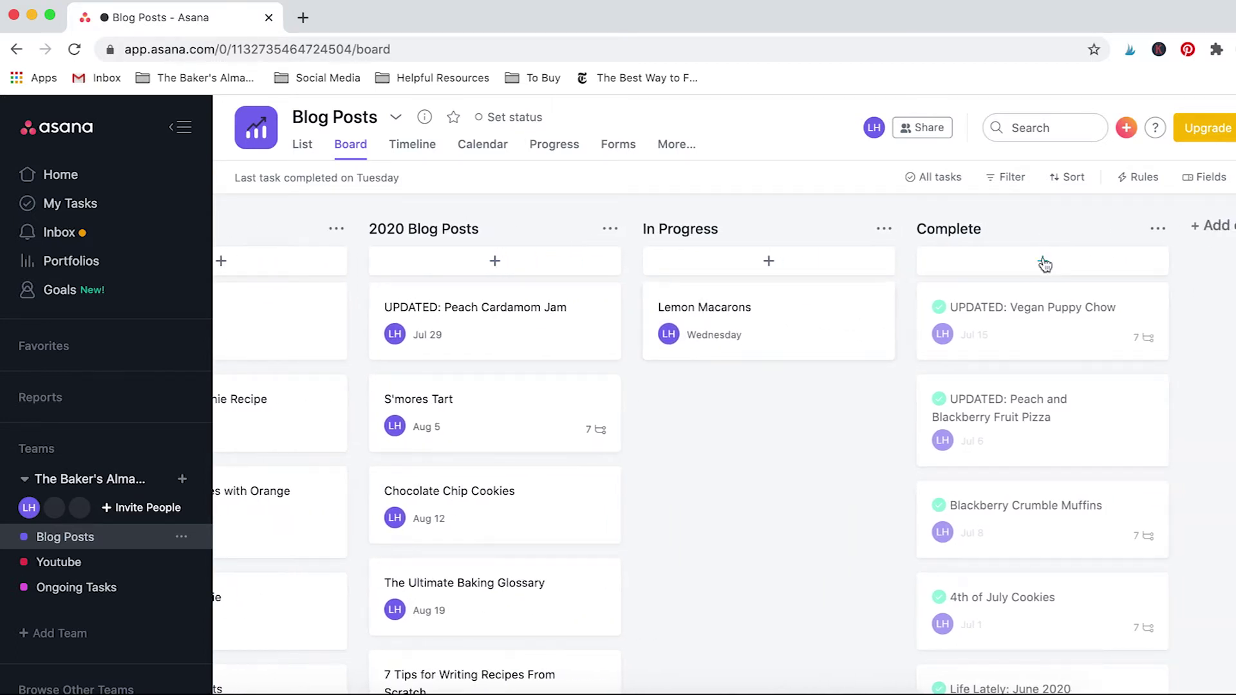
scroll(1042, 331, right, 3)
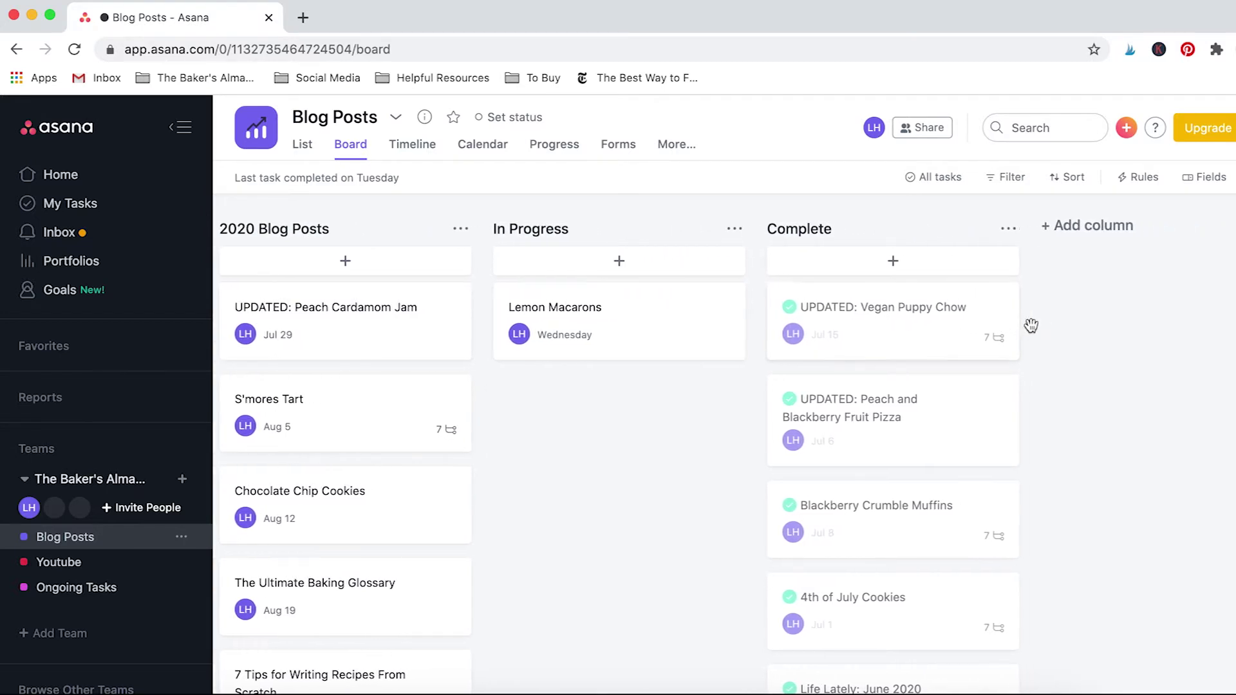
scroll(955, 390, down, 2)
scroll(955, 390, down, 10)
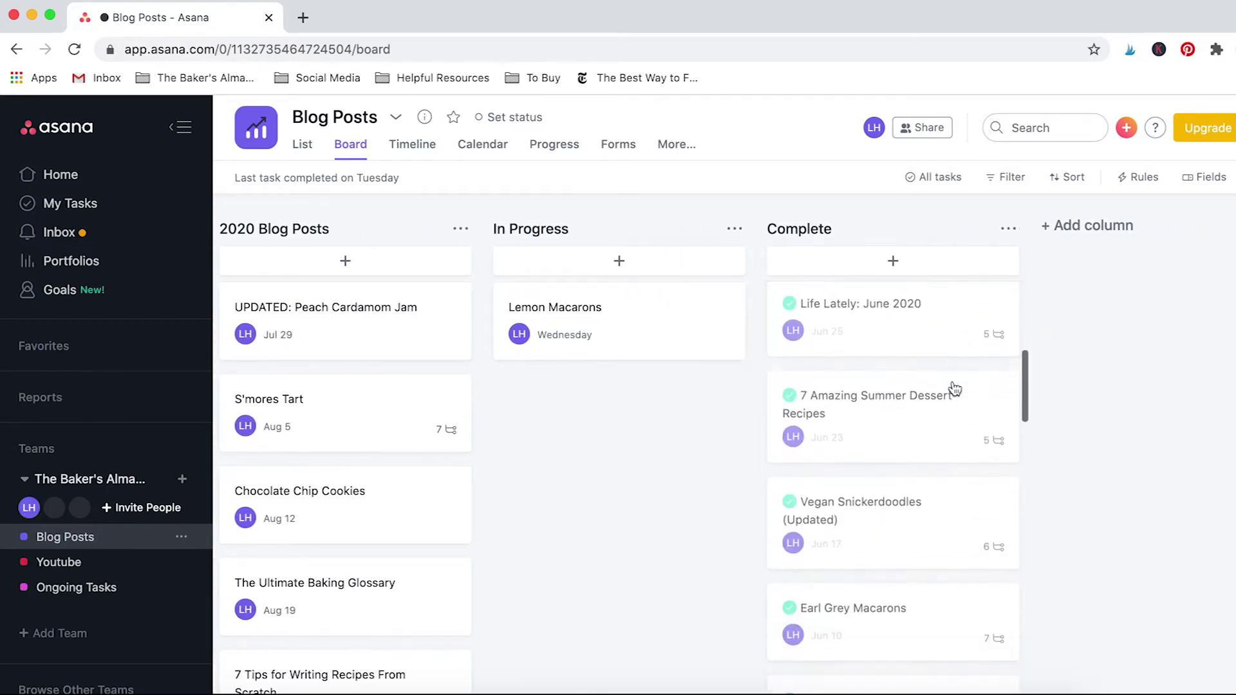
scroll(956, 389, down, 10)
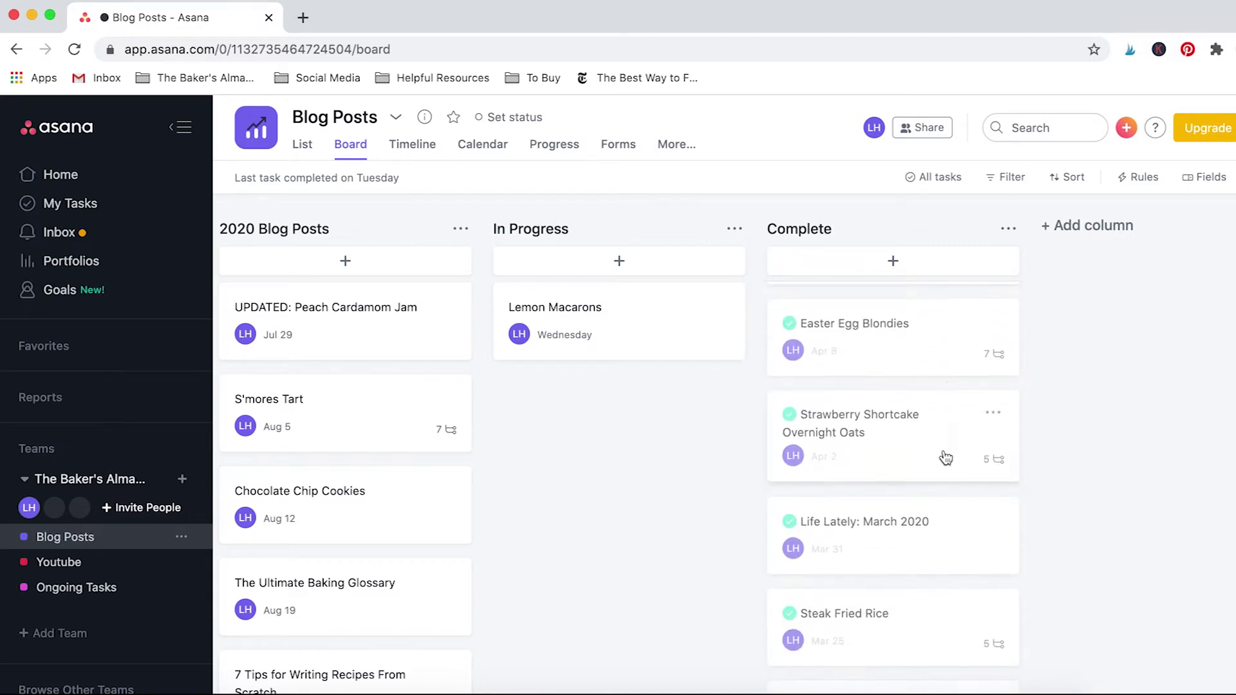
scroll(946, 457, down, 7)
scroll(946, 457, down, 8)
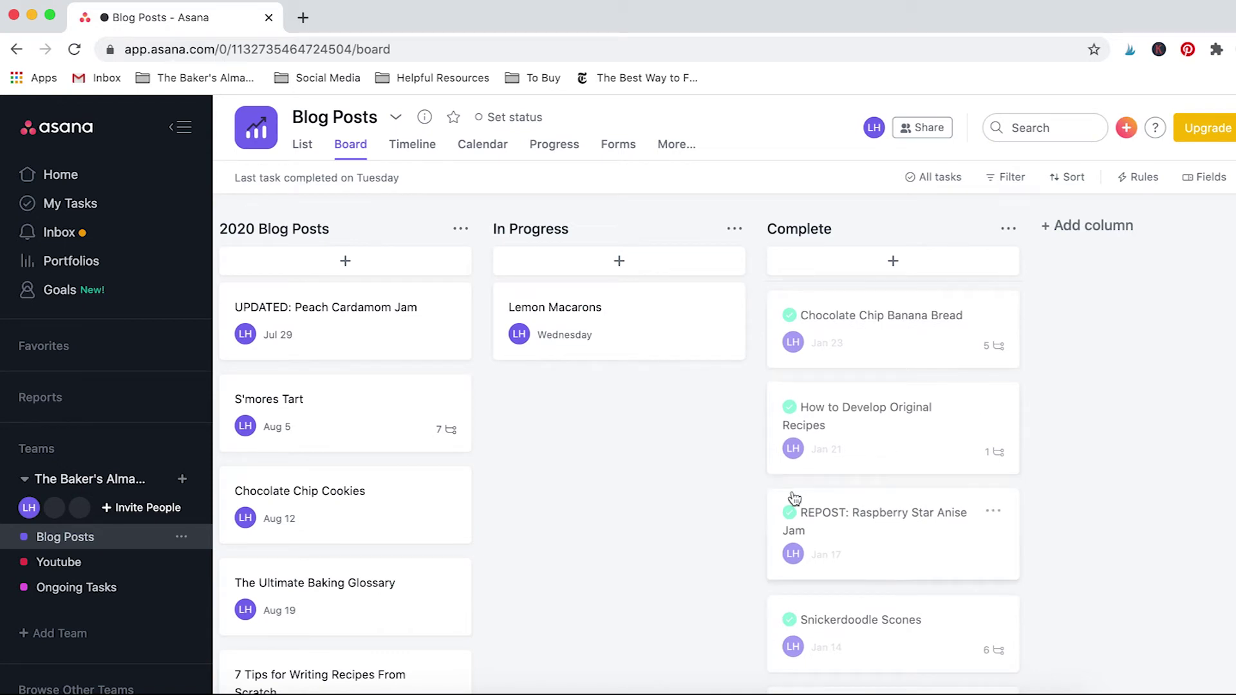
scroll(792, 502, left, 5)
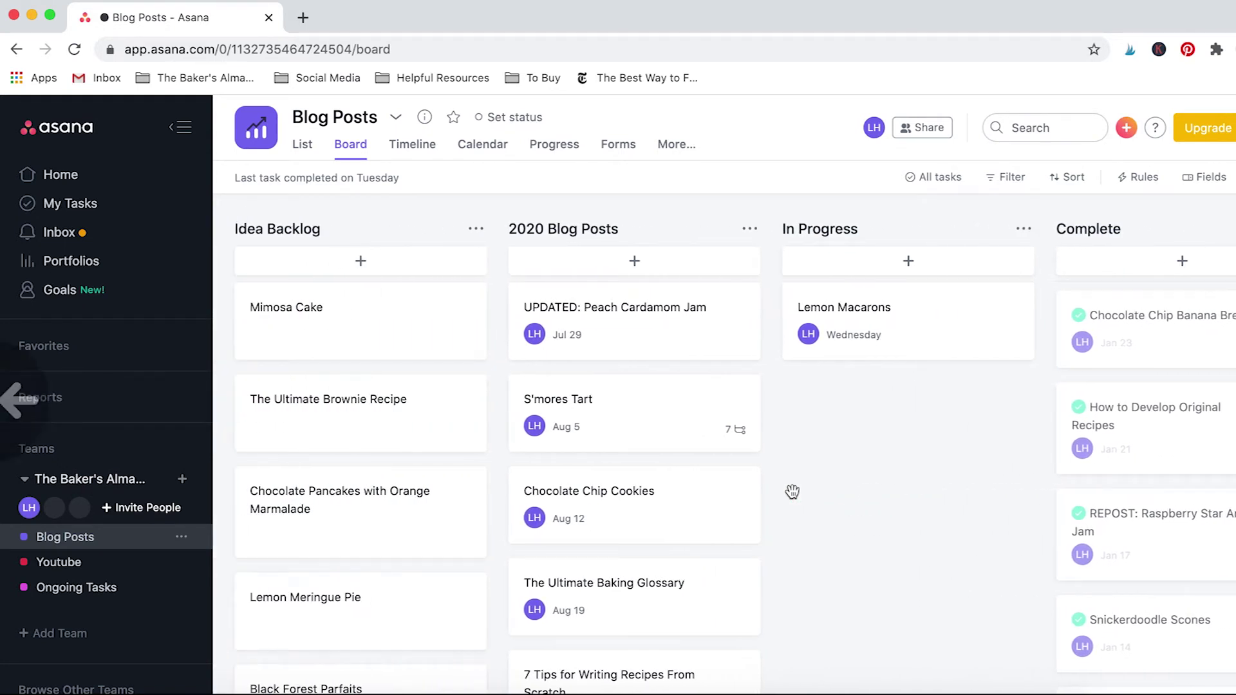
In the Youtube project, review the Tips for Blogging + Organization task and move it into In Progress.
click(59, 563)
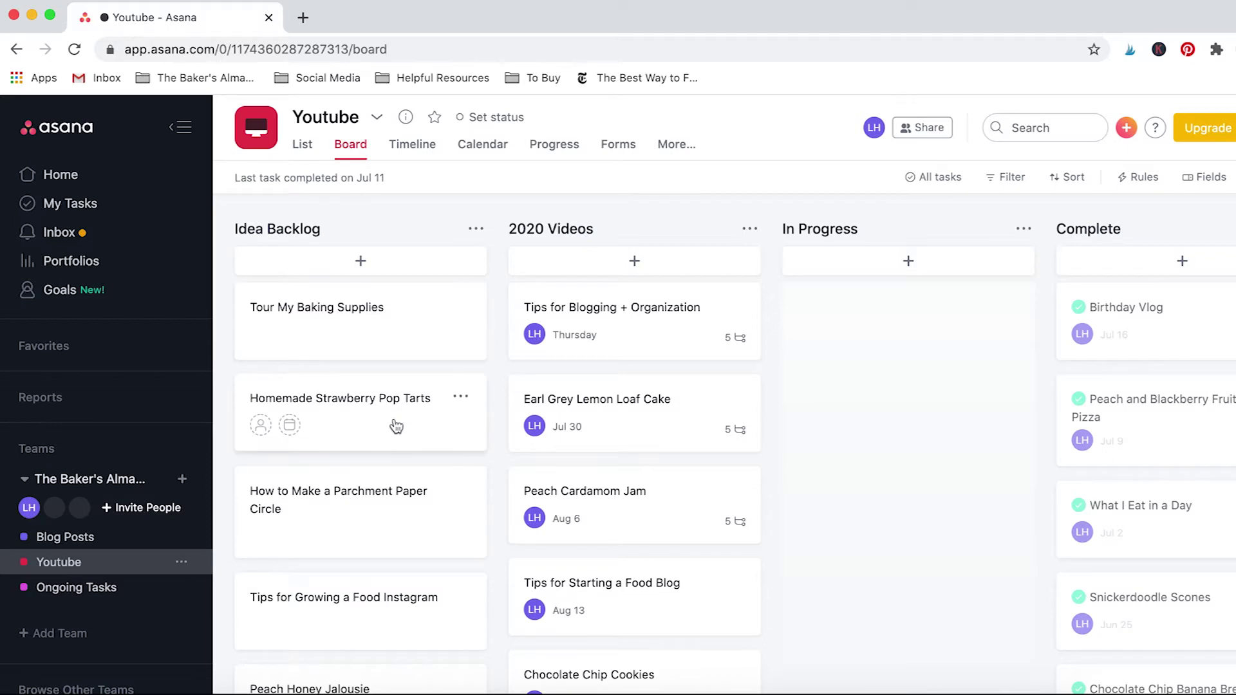
scroll(395, 425, down, 5)
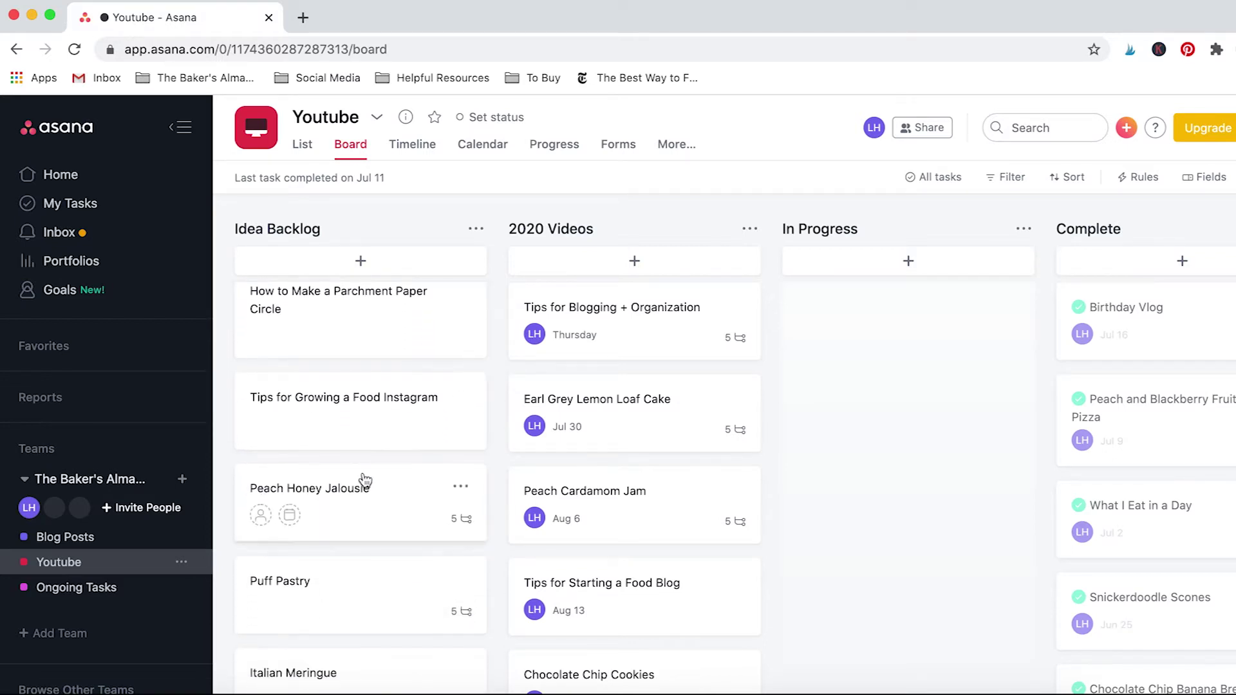
scroll(361, 480, down, 1)
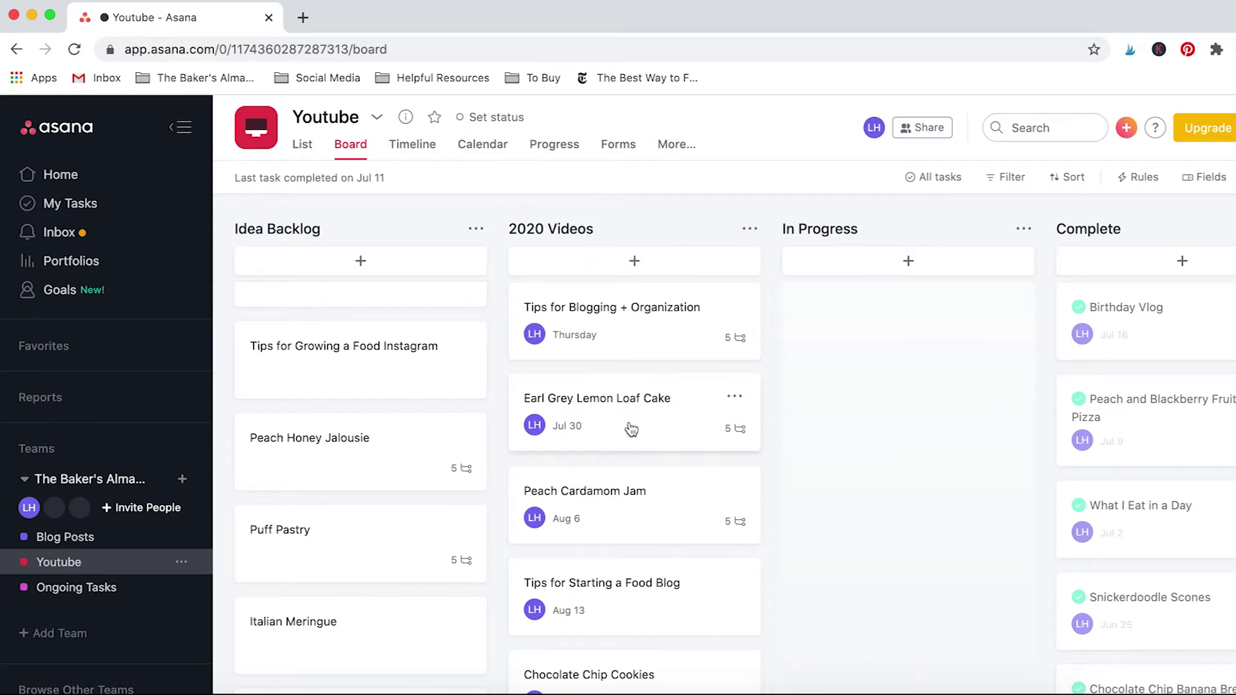
click(678, 324)
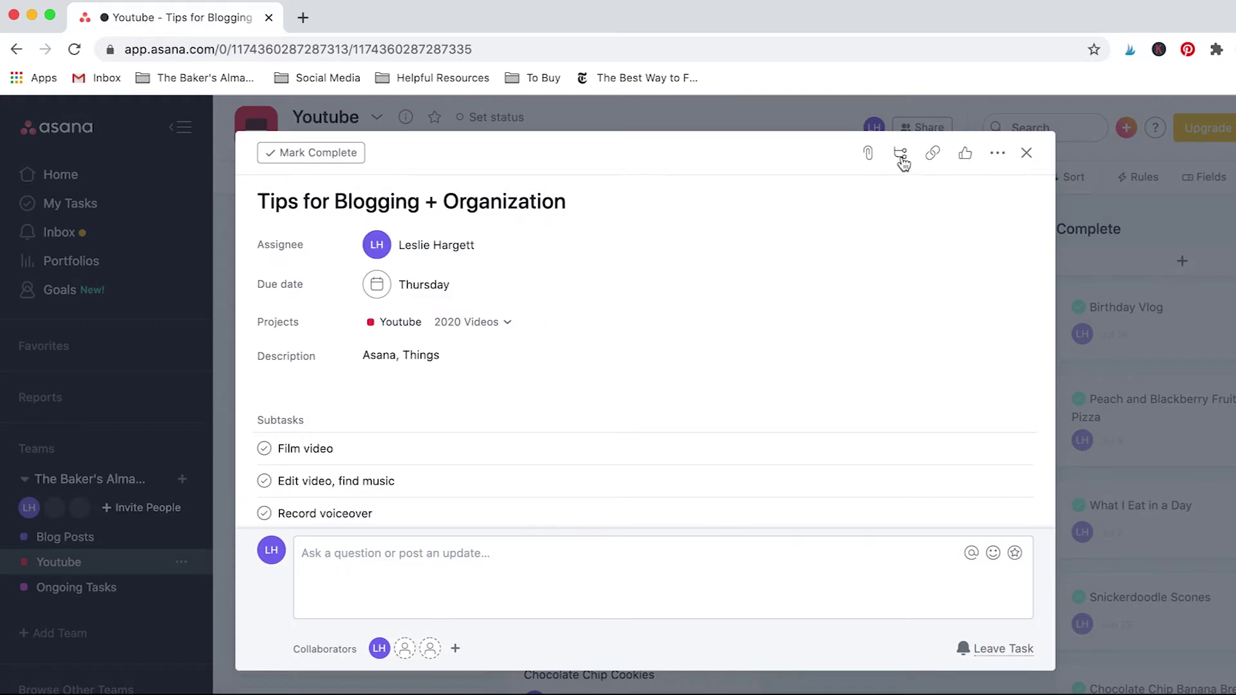
scroll(602, 348, down, 5)
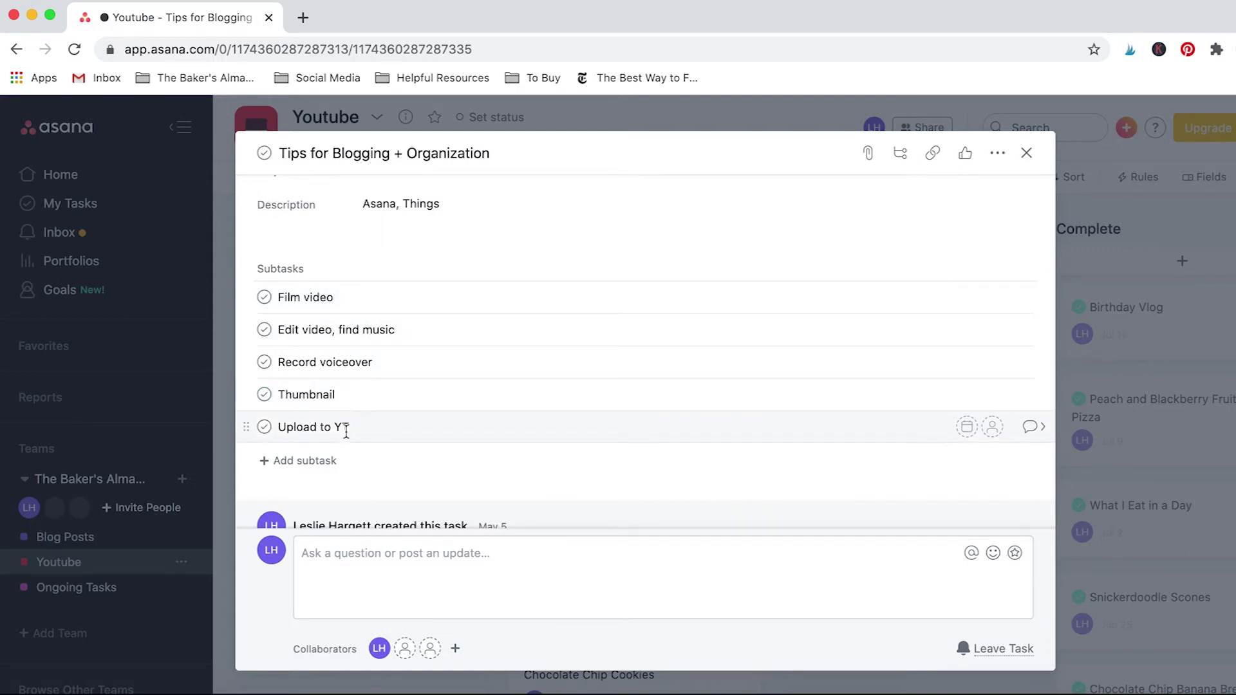
click(1172, 407)
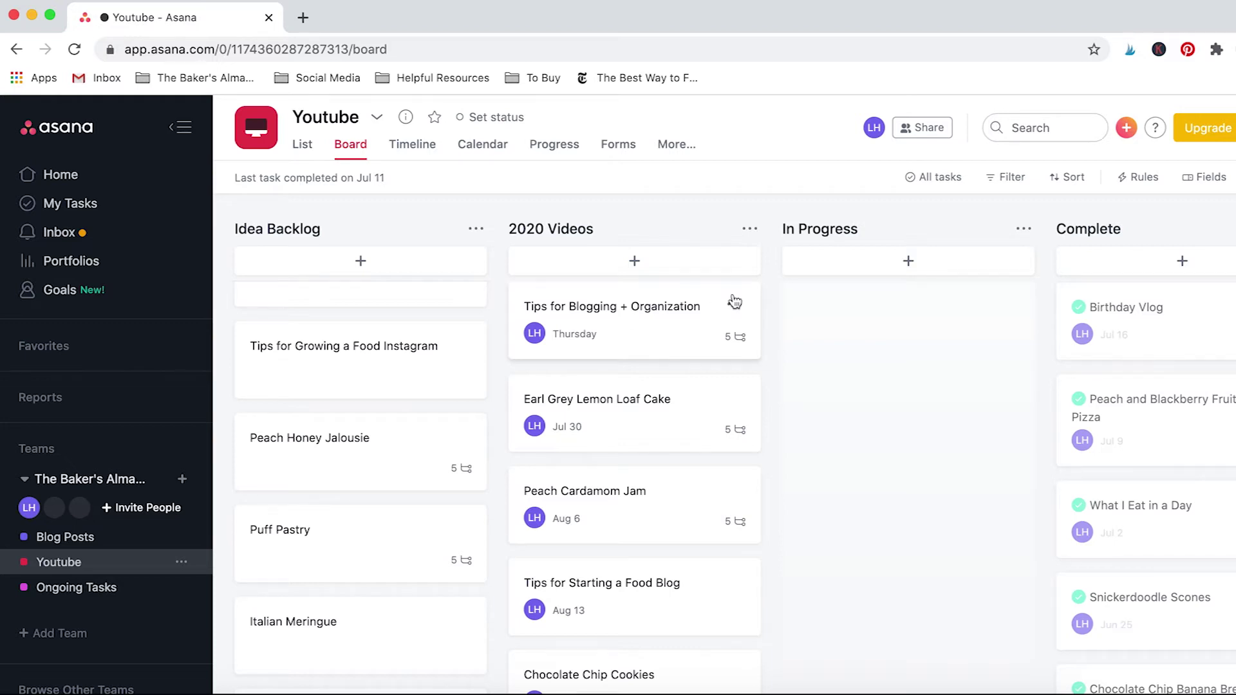
drag(733, 303, 891, 306)
Check off the Film video subtask of Tips for Blogging + Organization.
click(891, 306)
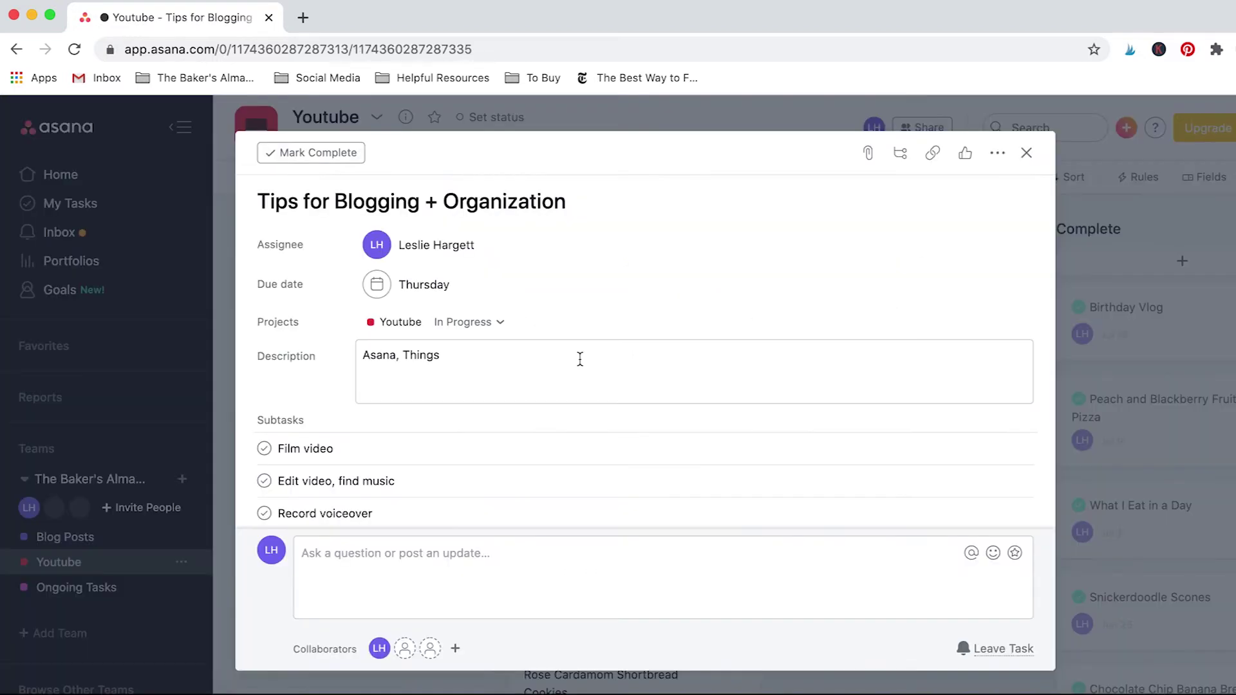
scroll(580, 359, down, 2)
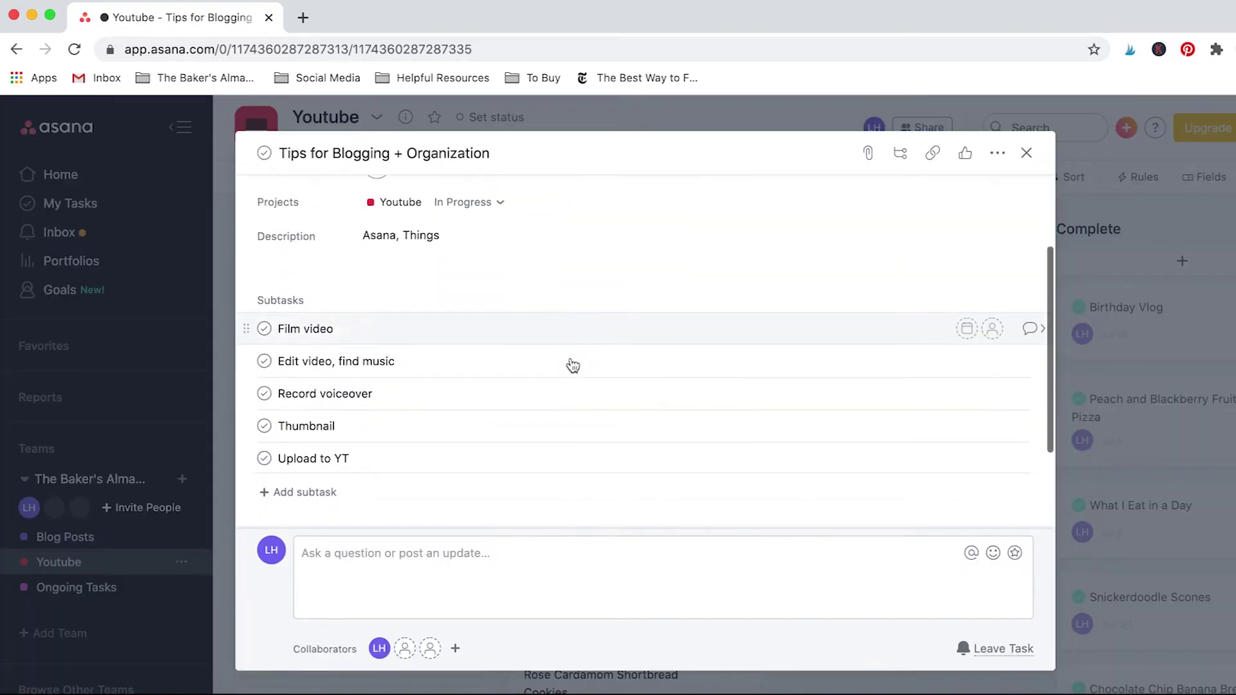
click(264, 329)
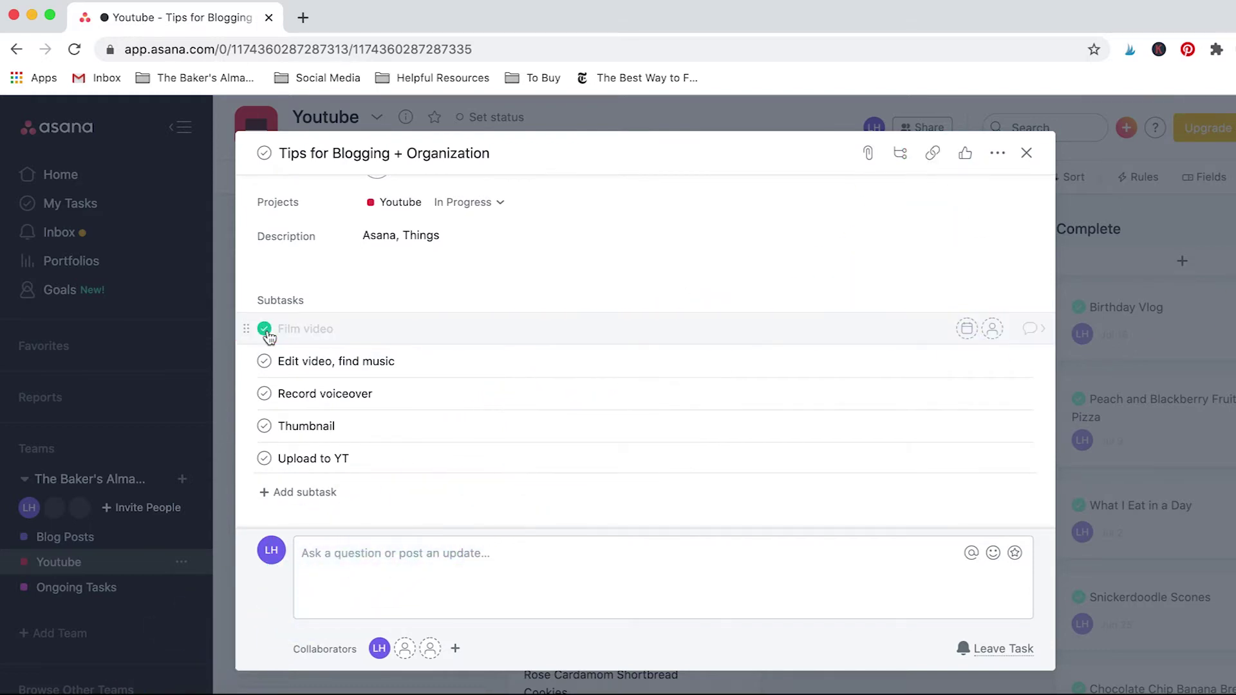
click(1108, 408)
scroll(999, 367, right, 3)
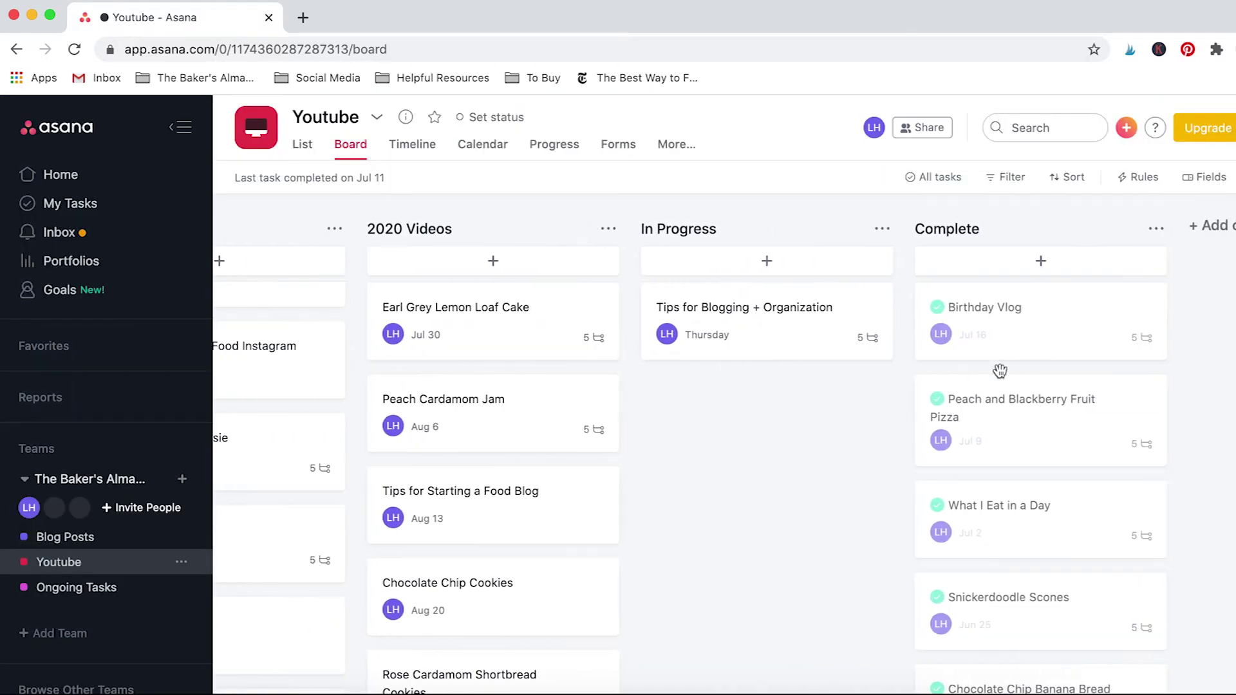
scroll(960, 550, down, 8)
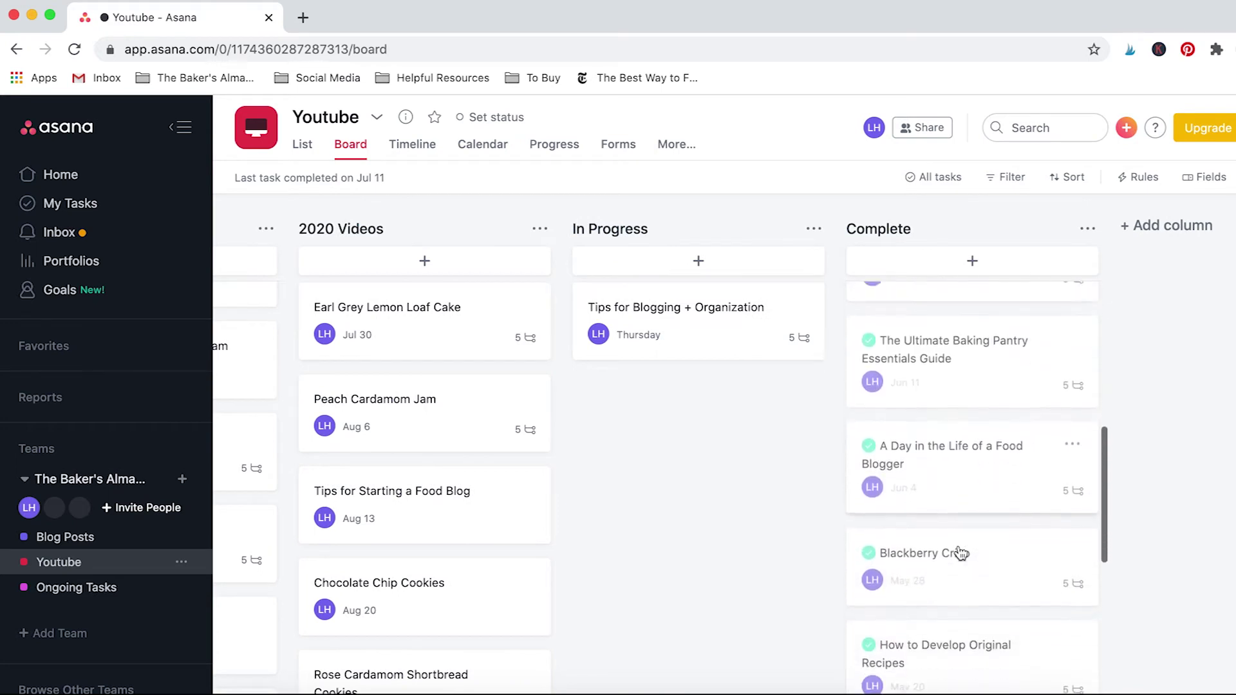
scroll(765, 479, left, 2)
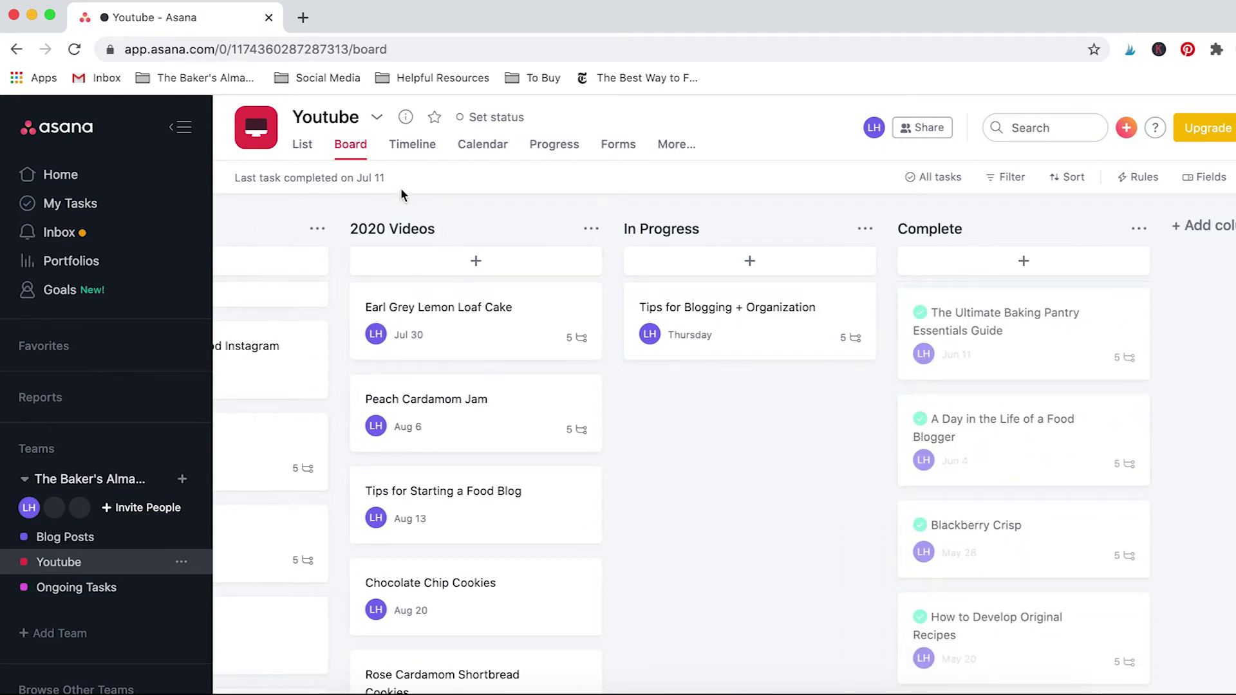
Show the Youtube project as a calendar and scroll through the months.
click(478, 149)
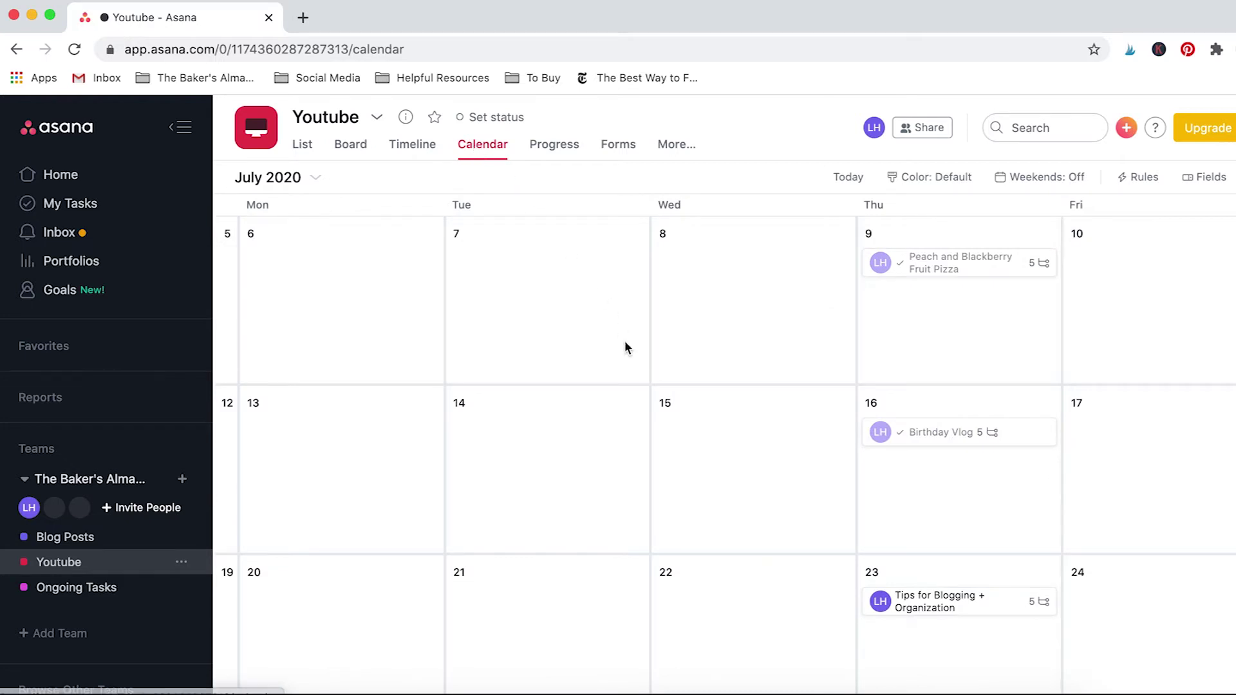
scroll(667, 394, down, 2)
scroll(667, 394, down, 5)
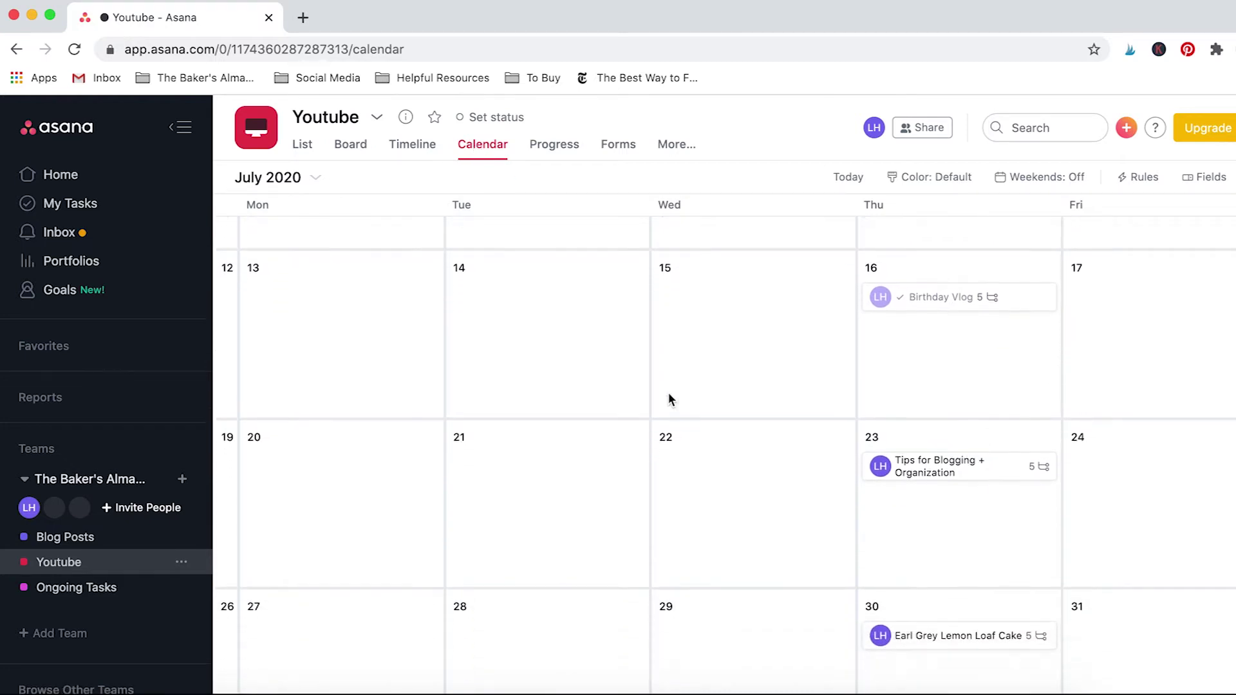
scroll(667, 392, down, 1)
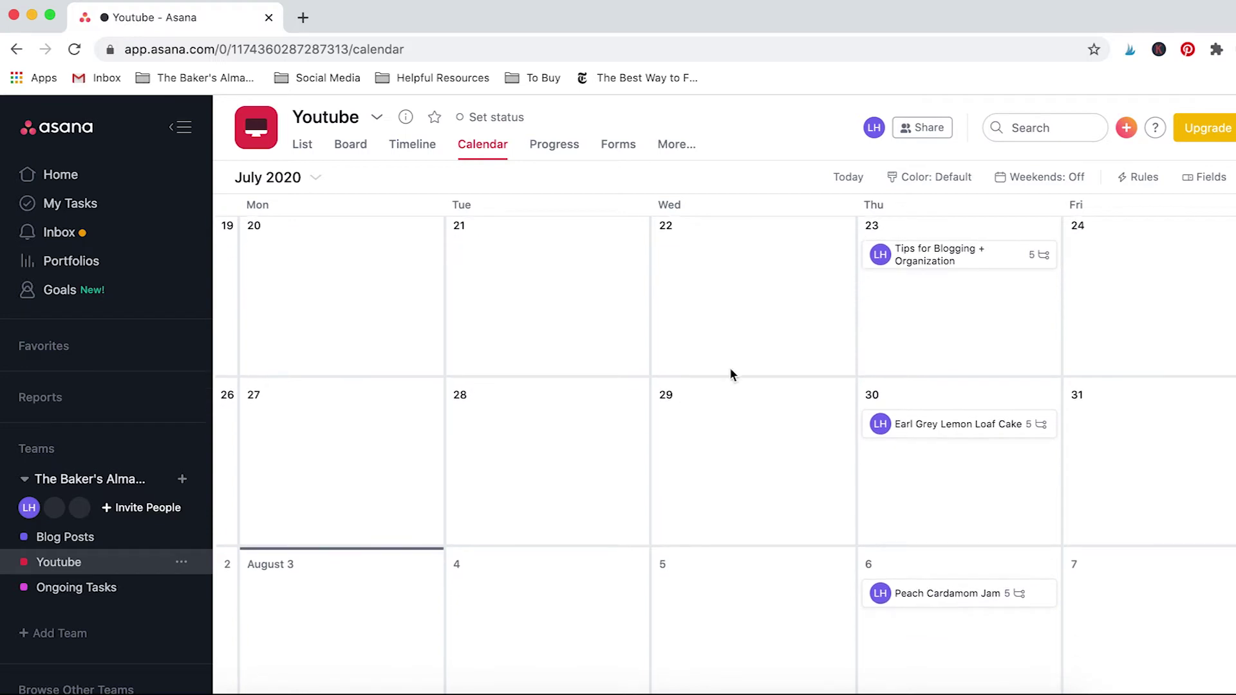
scroll(965, 470, up, 4)
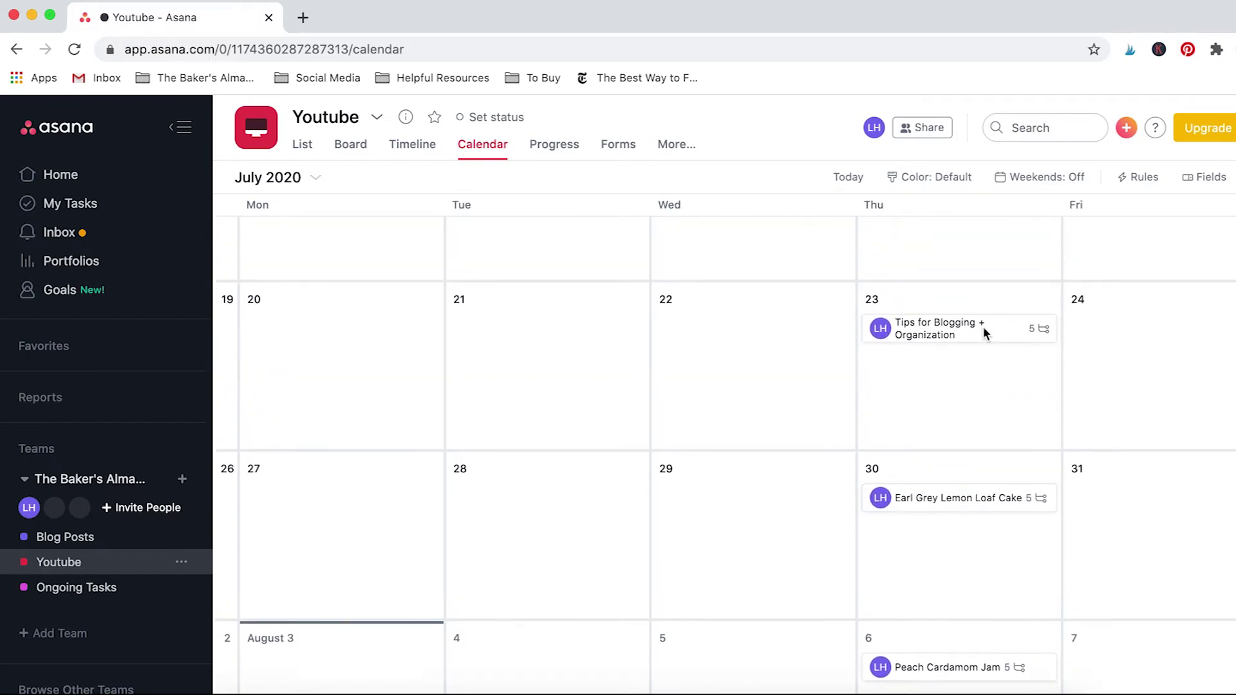
scroll(983, 326, down, 3)
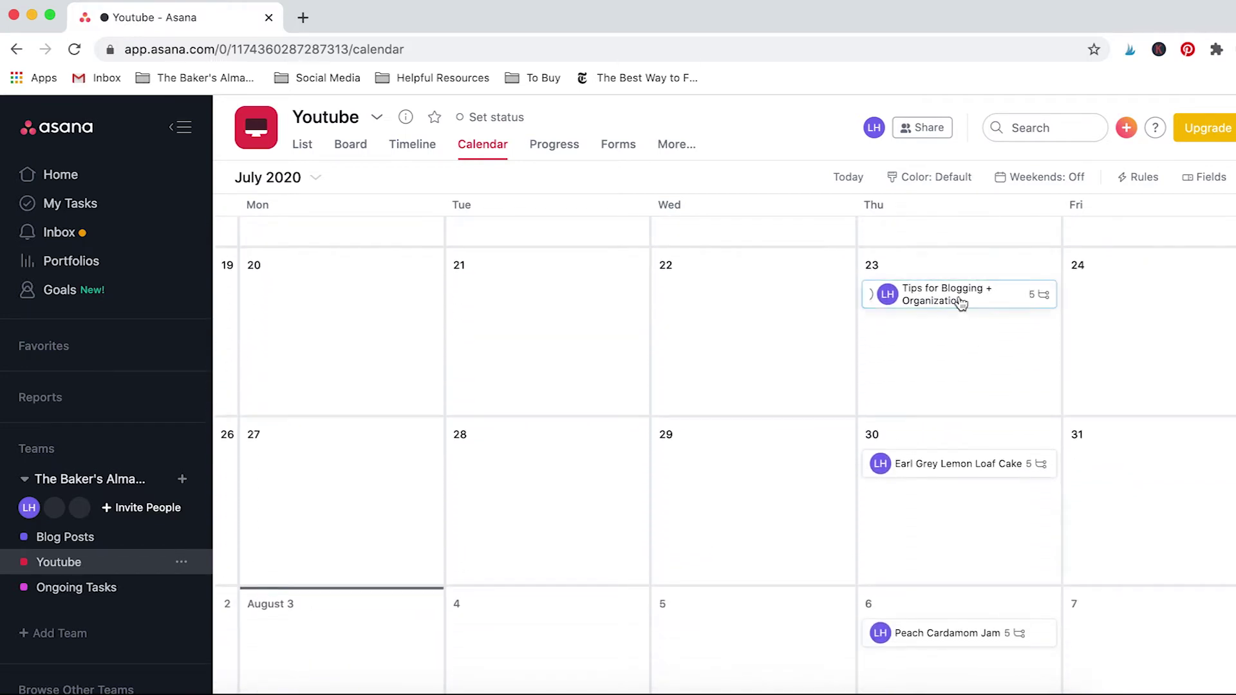
Move Earl Grey Lemon Loaf Cake to July 23, keep Tips for Blogging on July 23, then open Ongoing Tasks.
drag(941, 305, 905, 523)
drag(966, 465, 971, 378)
drag(952, 464, 927, 488)
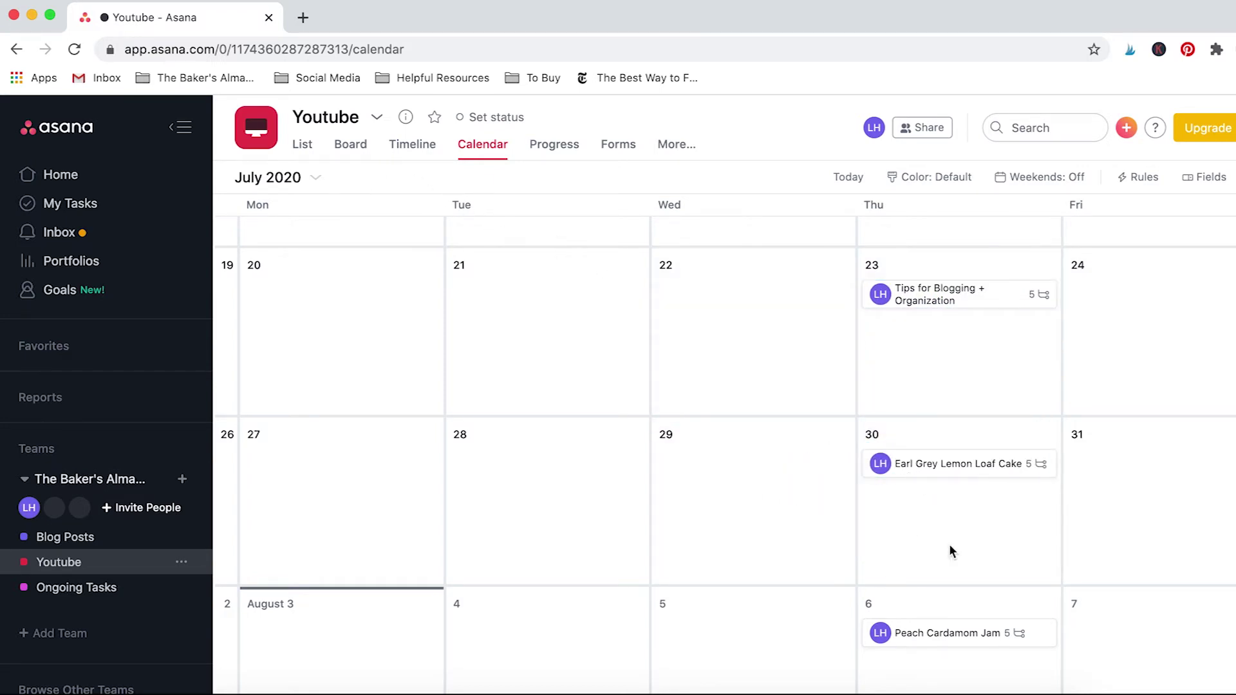
scroll(949, 552, down, 3)
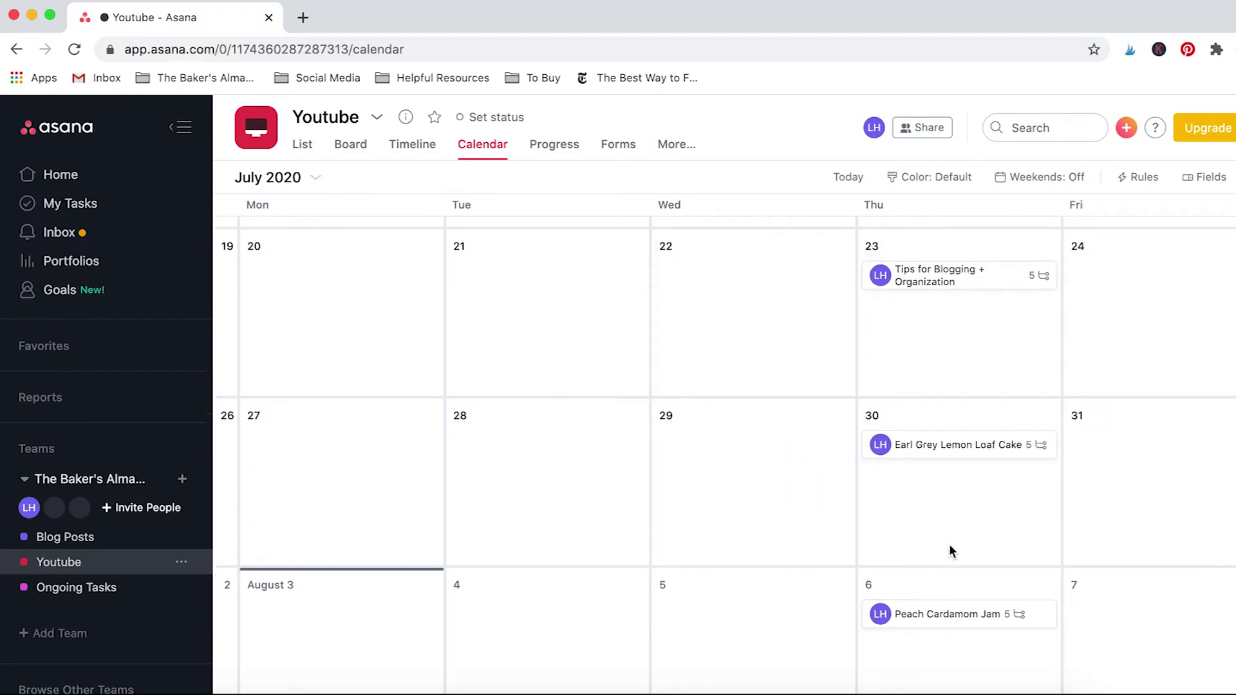
click(83, 588)
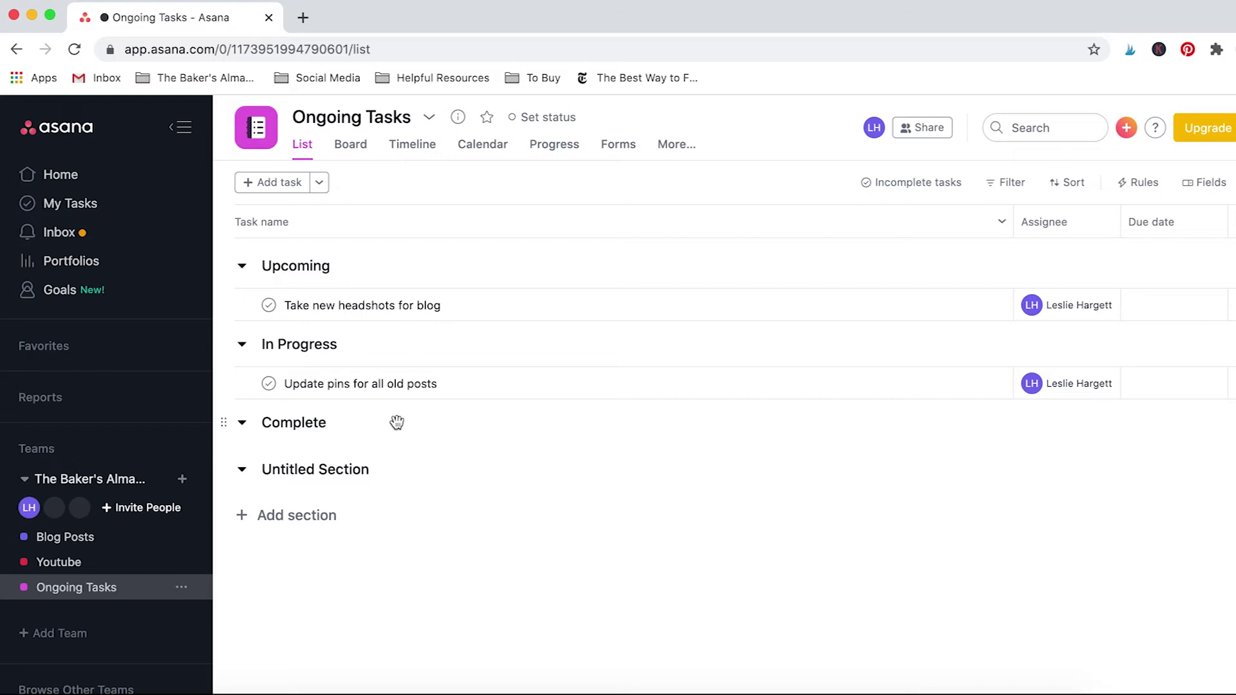
click(242, 423)
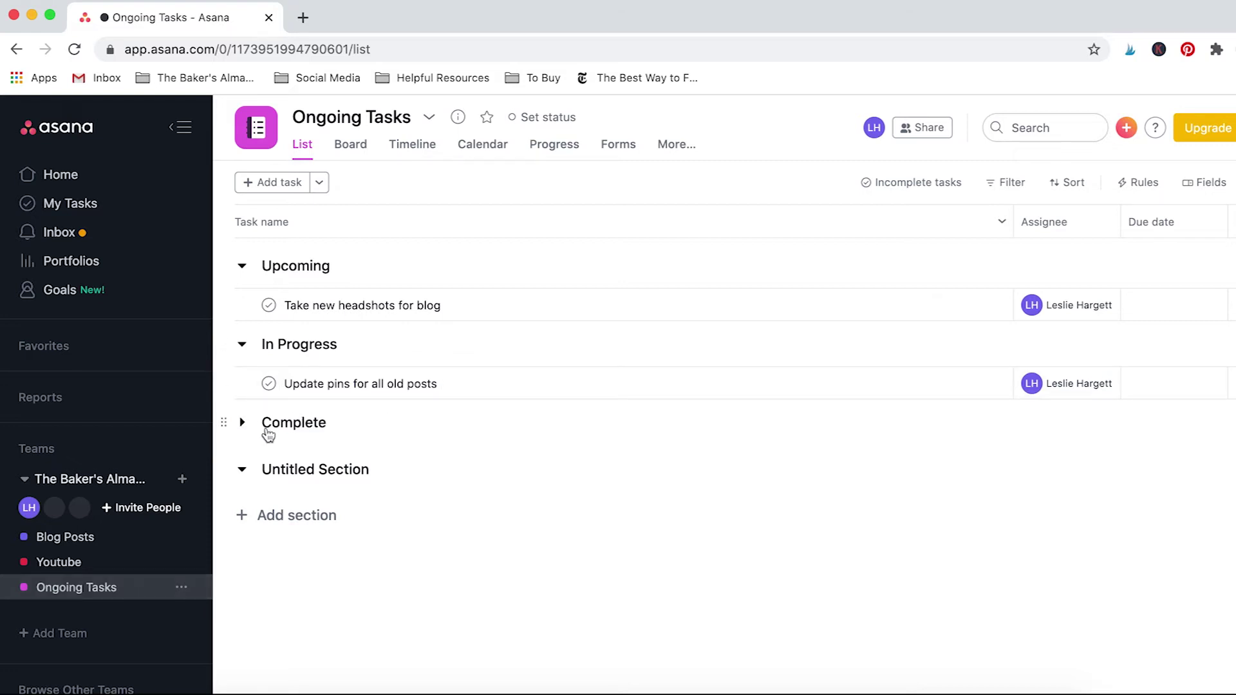
click(242, 424)
click(286, 423)
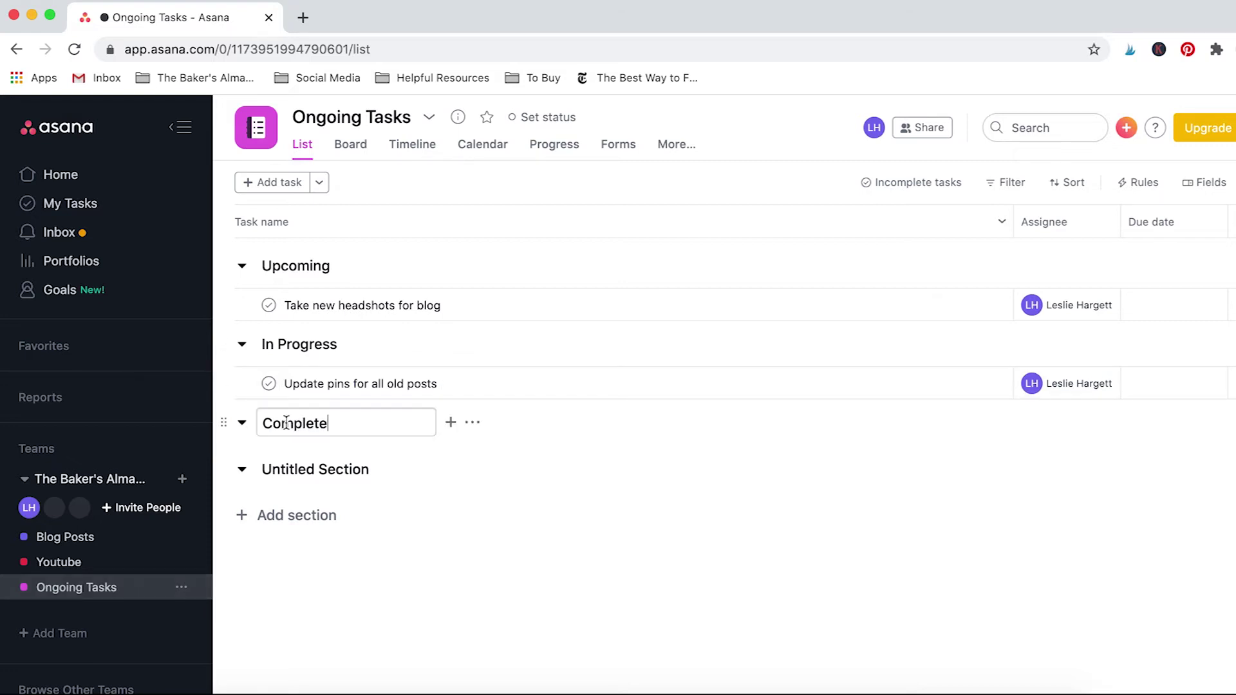
click(544, 472)
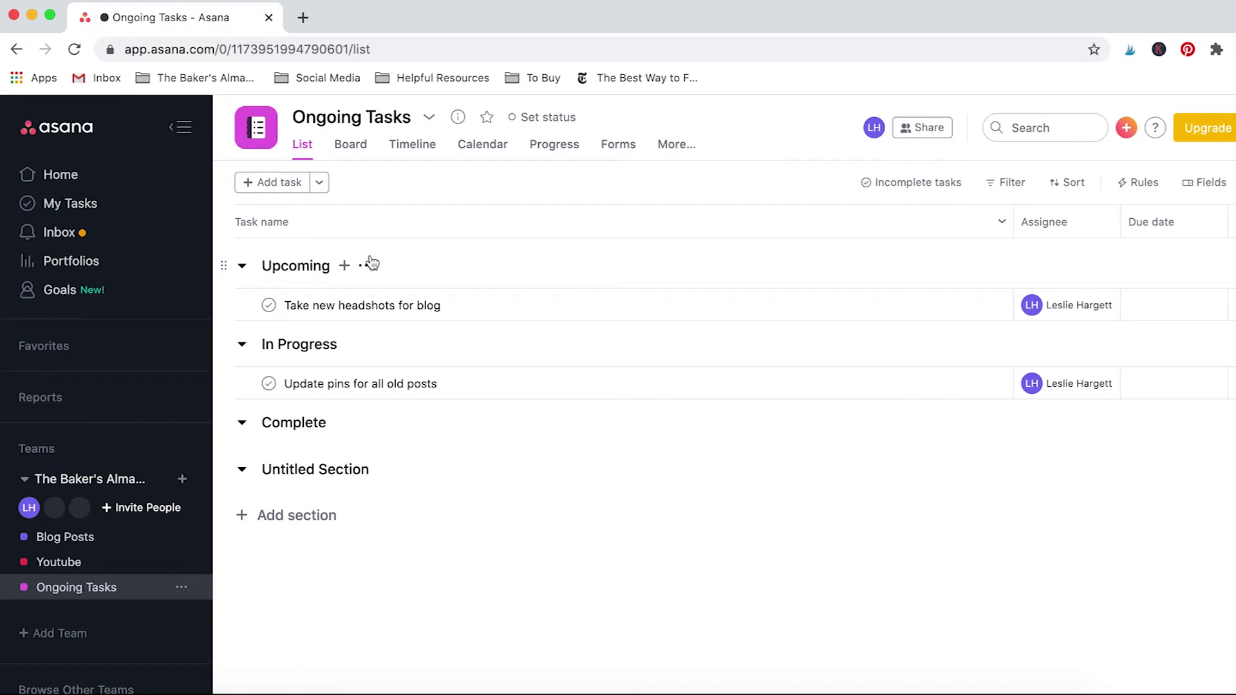
click(86, 539)
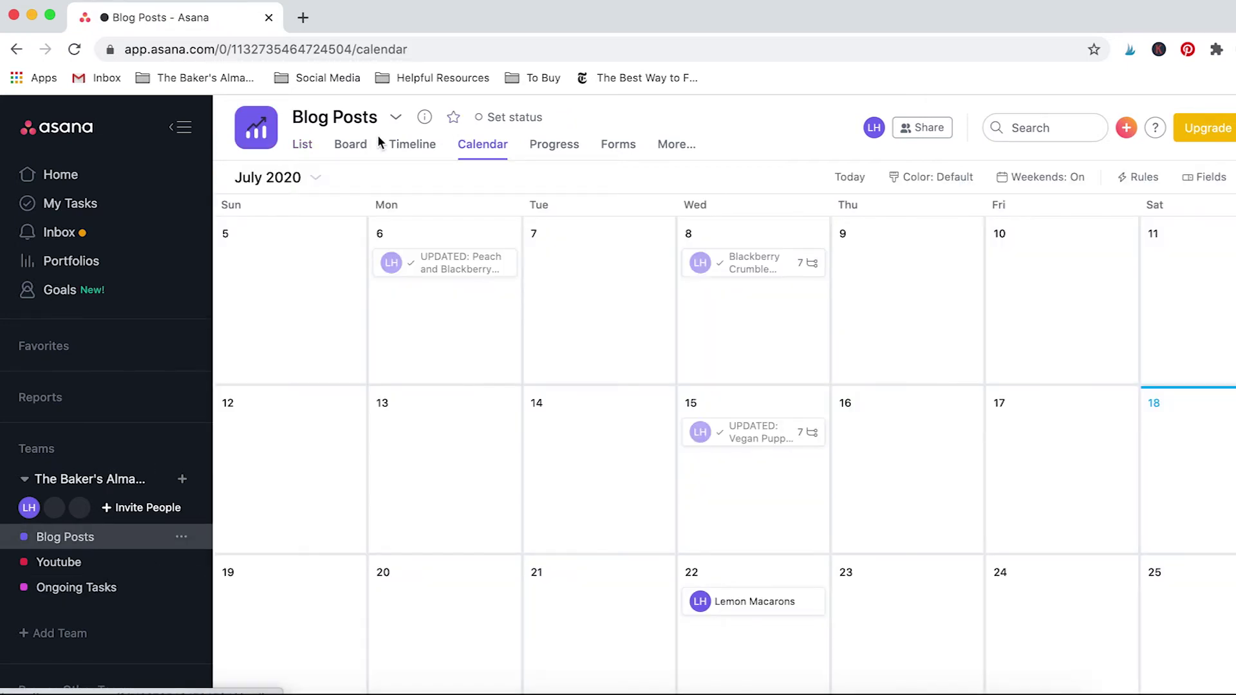
Switch the Blog Posts project to its Board view.
click(355, 144)
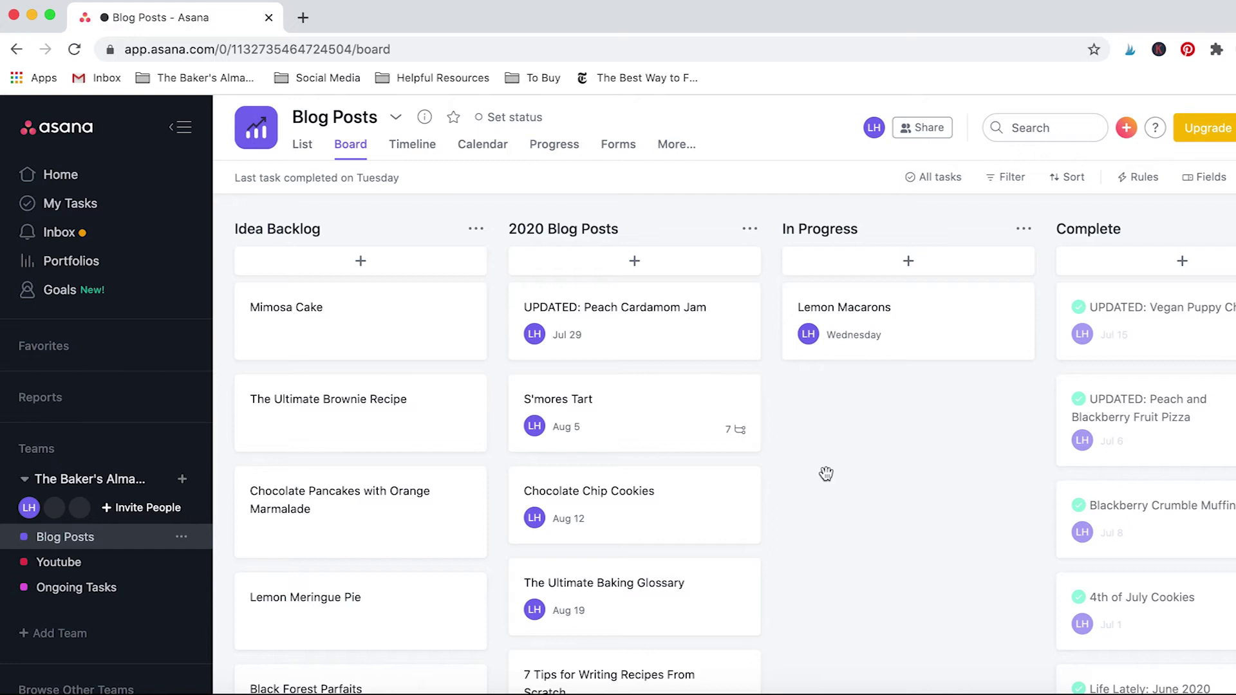
Reset UPDATED: Peach Cardamom Jam's due date from July 30 back to July 29, then bring up Things.
click(659, 346)
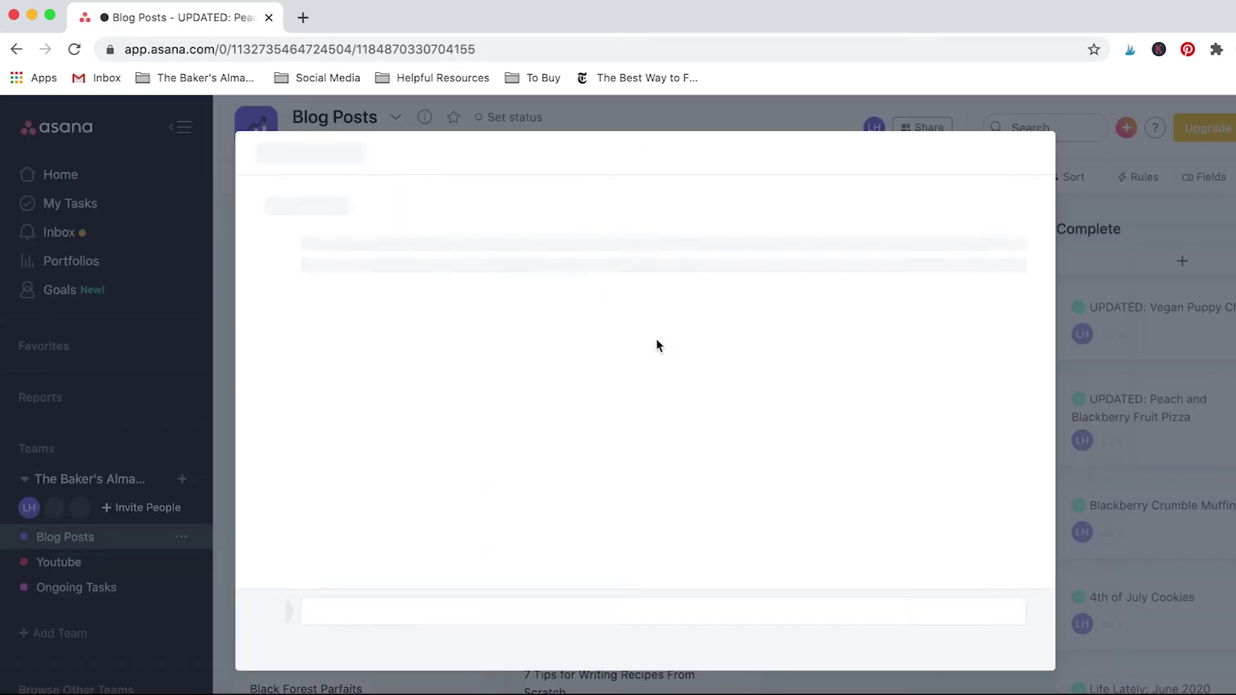
click(429, 283)
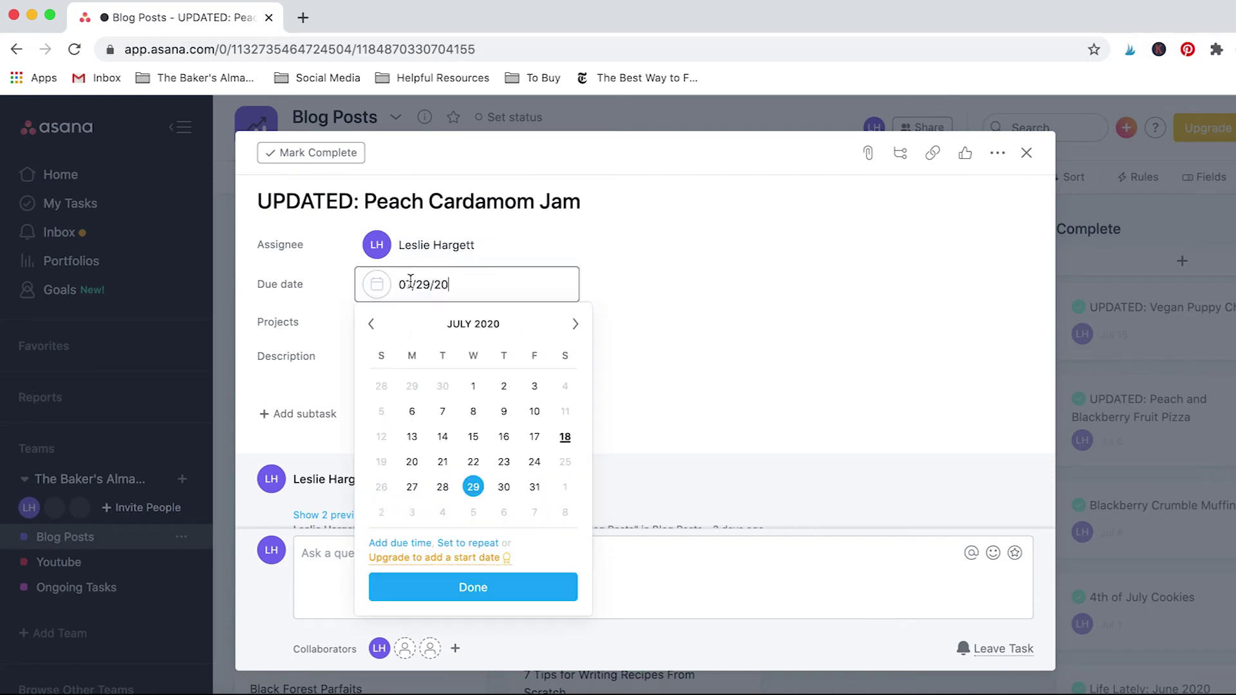
click(506, 489)
click(425, 284)
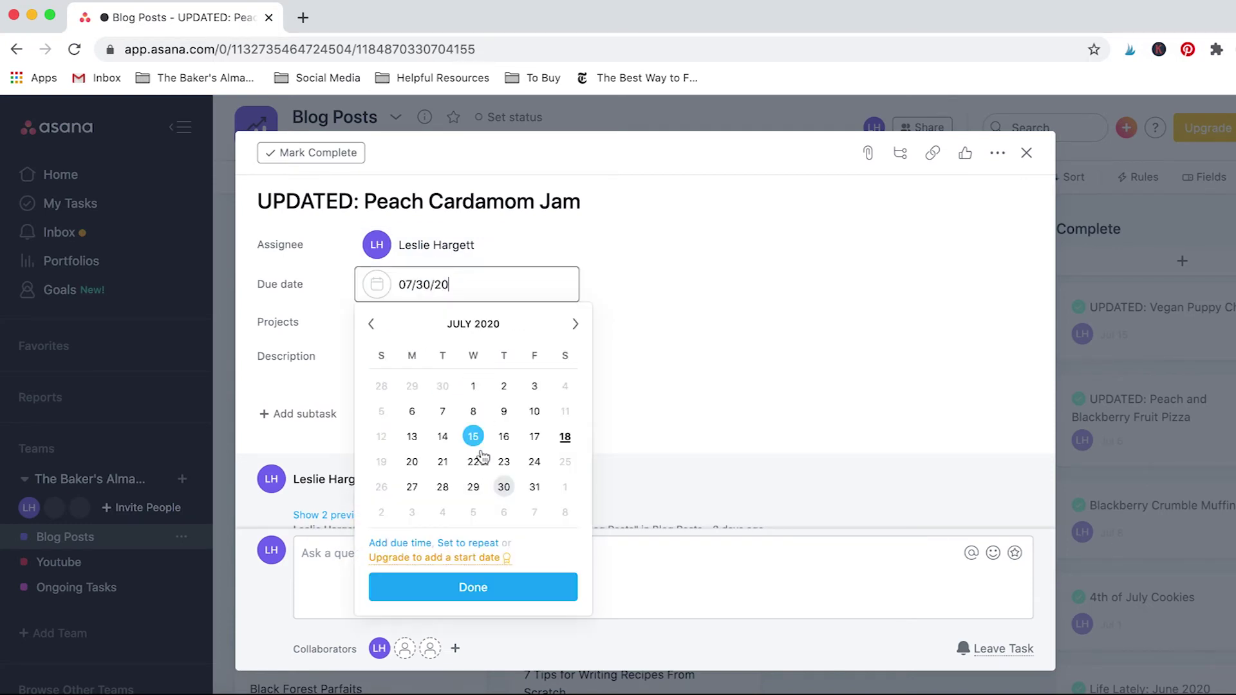
click(473, 487)
key(Escape)
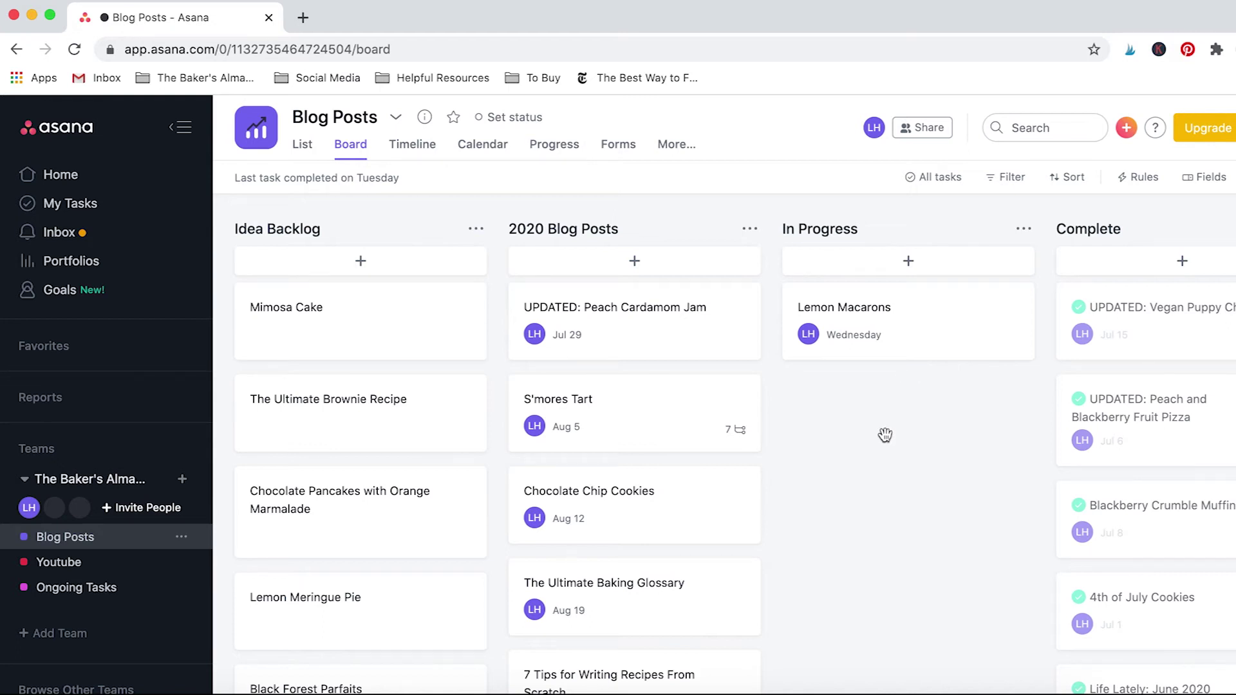
click(715, 692)
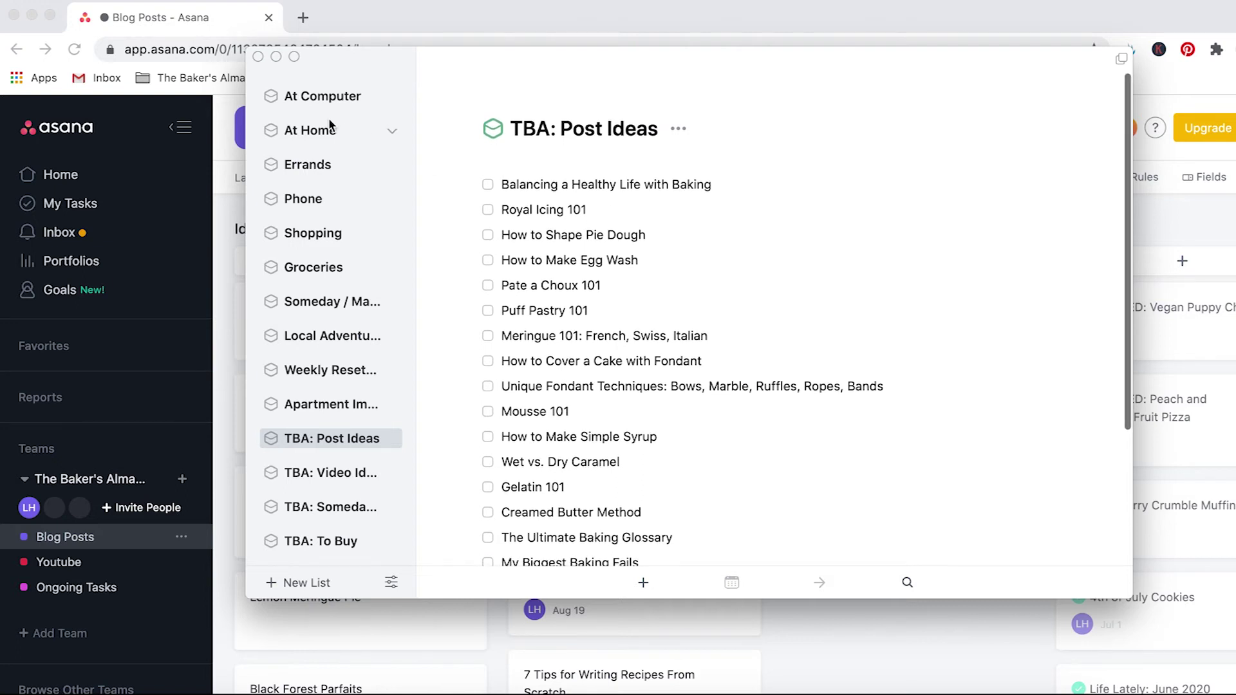
click(331, 234)
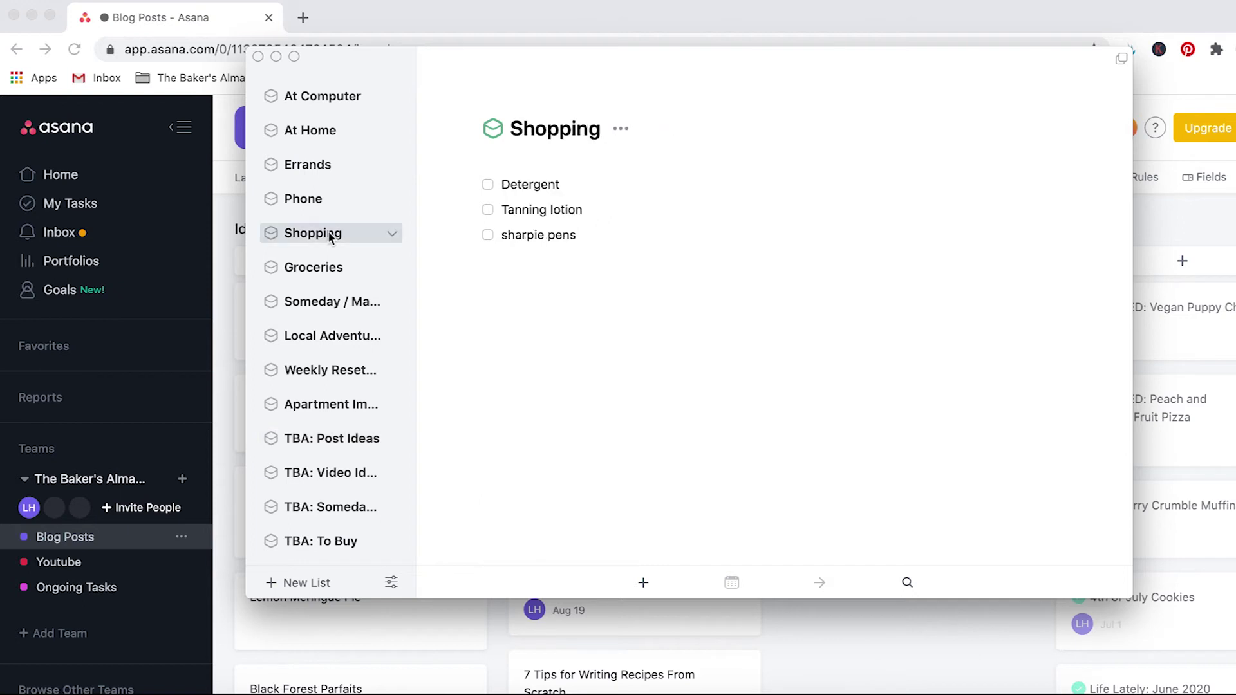
click(329, 267)
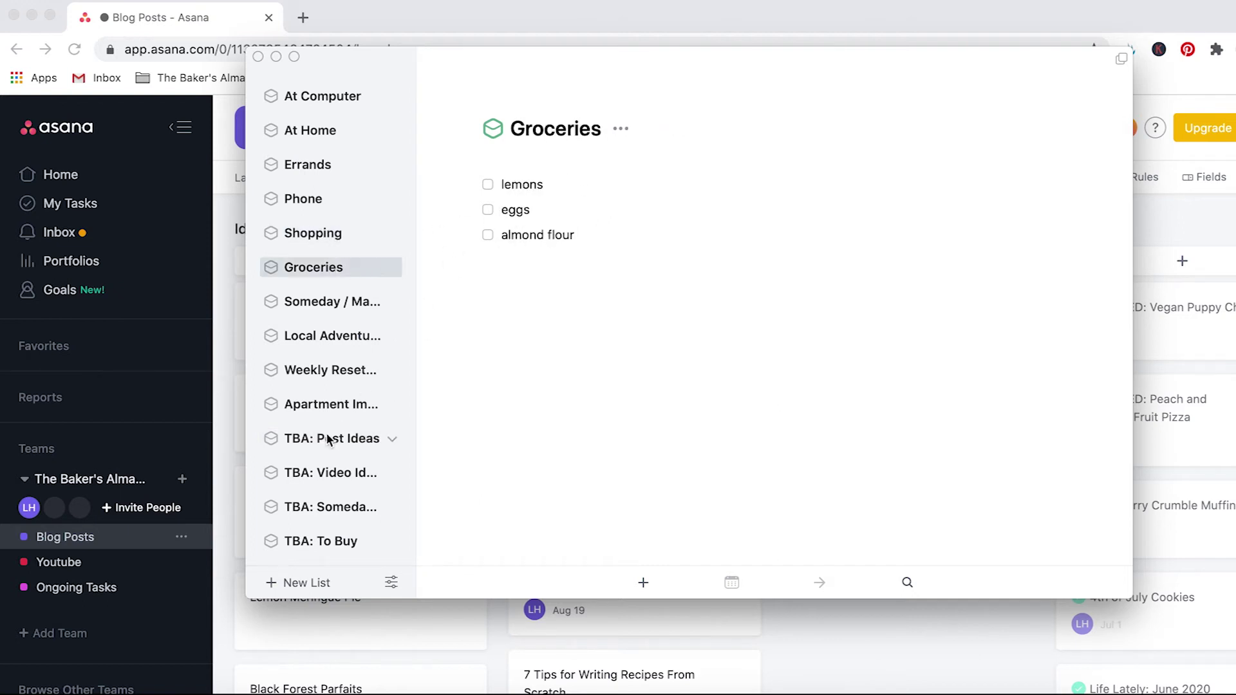
scroll(325, 433, down, 1)
scroll(327, 434, up, 1)
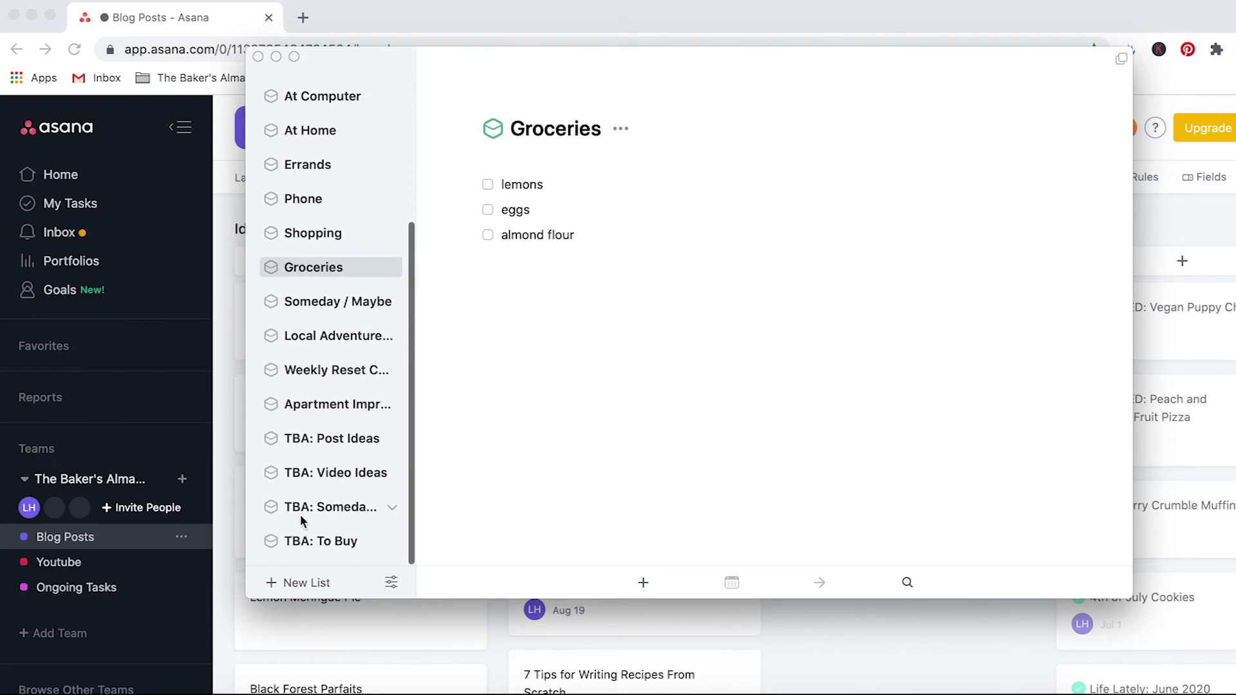
click(318, 442)
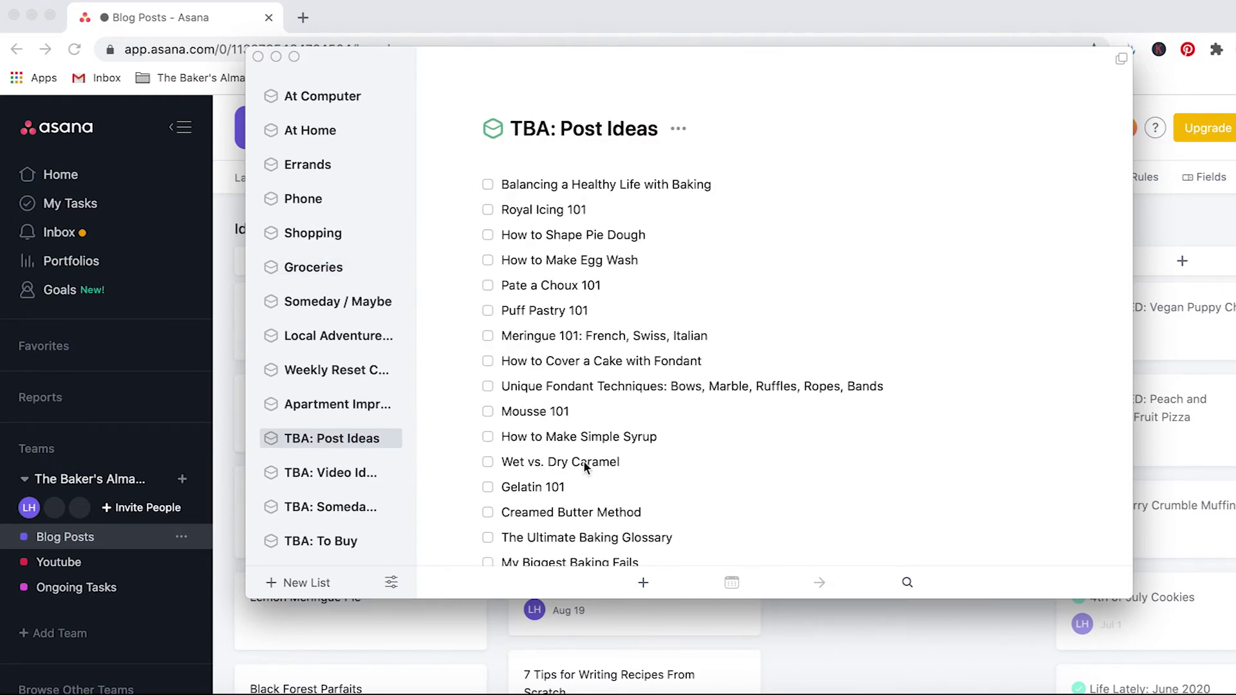
click(334, 474)
click(336, 439)
scroll(629, 361, down, 3)
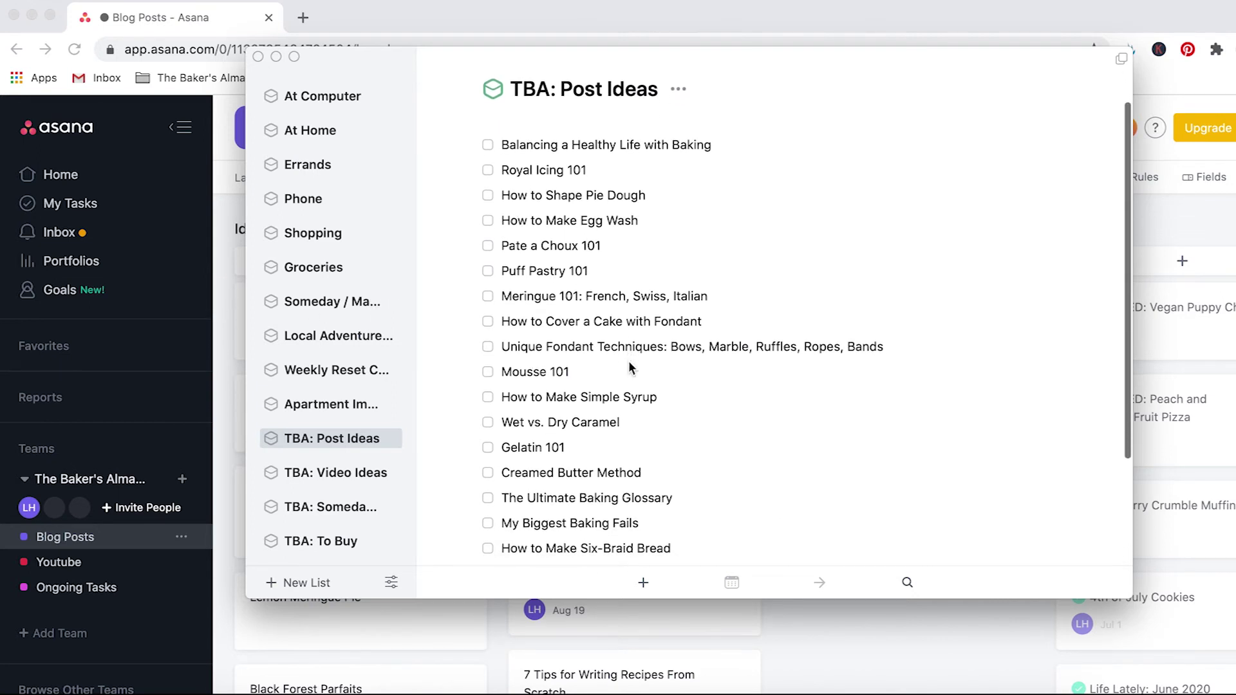
scroll(629, 365, down, 1)
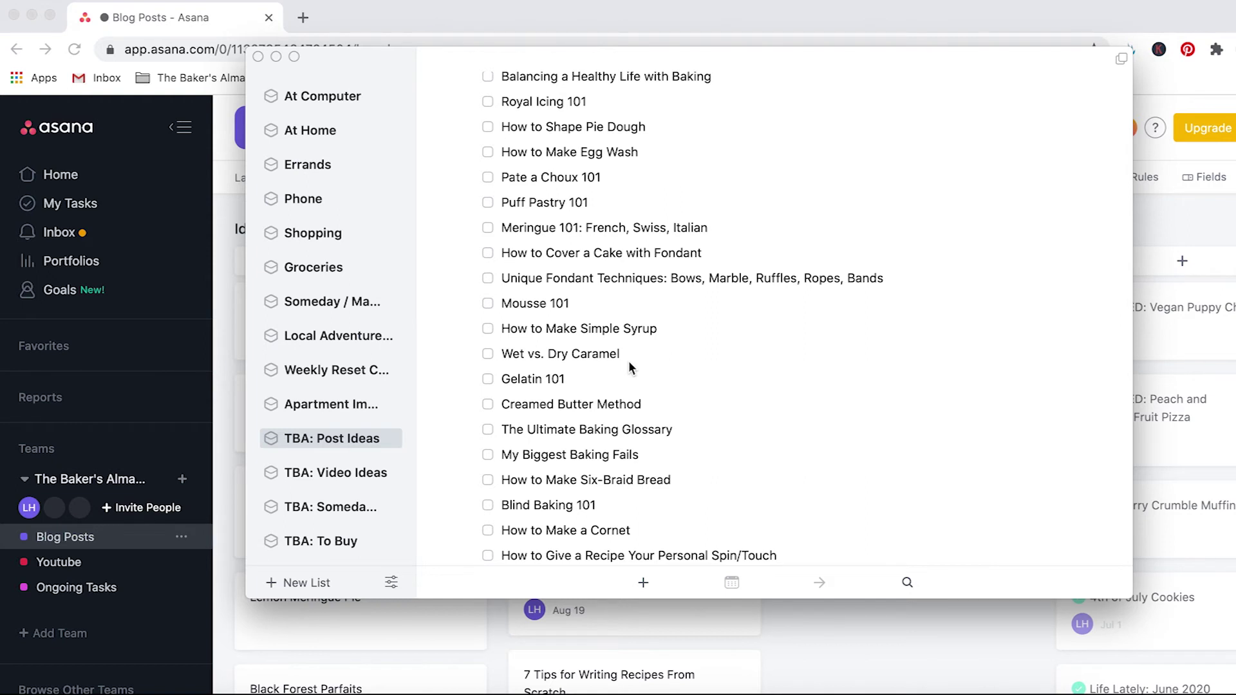
scroll(628, 367, down, 2)
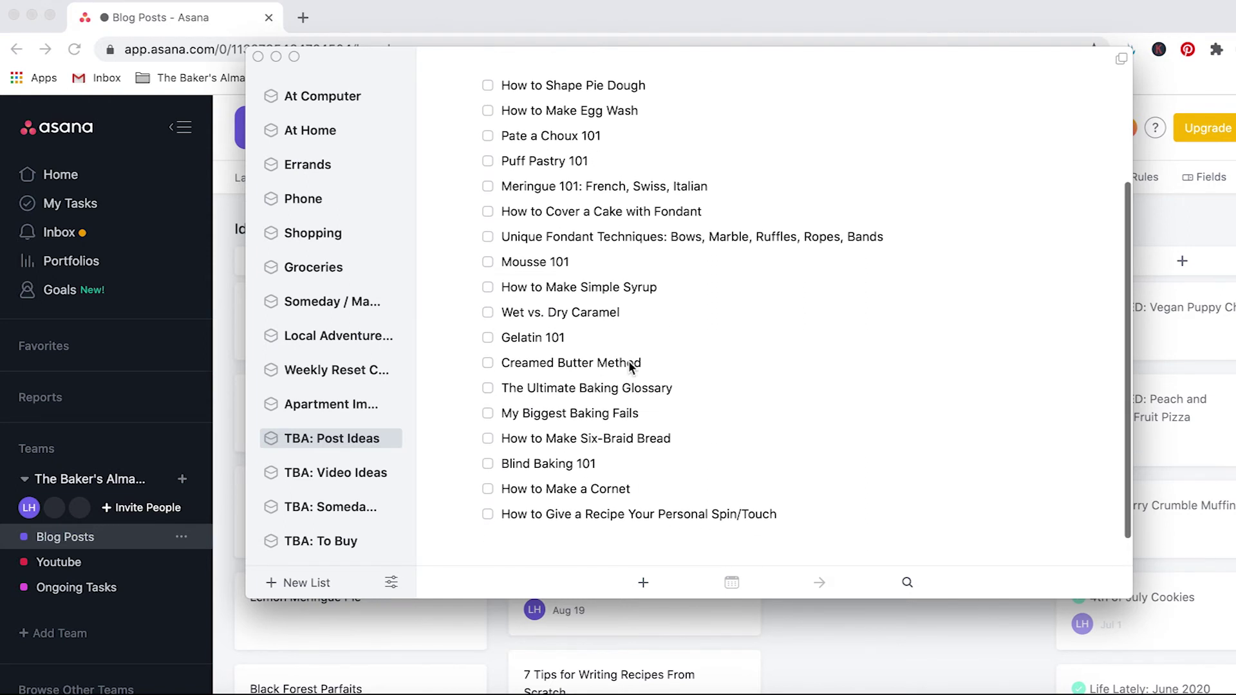
scroll(629, 365, up, 1)
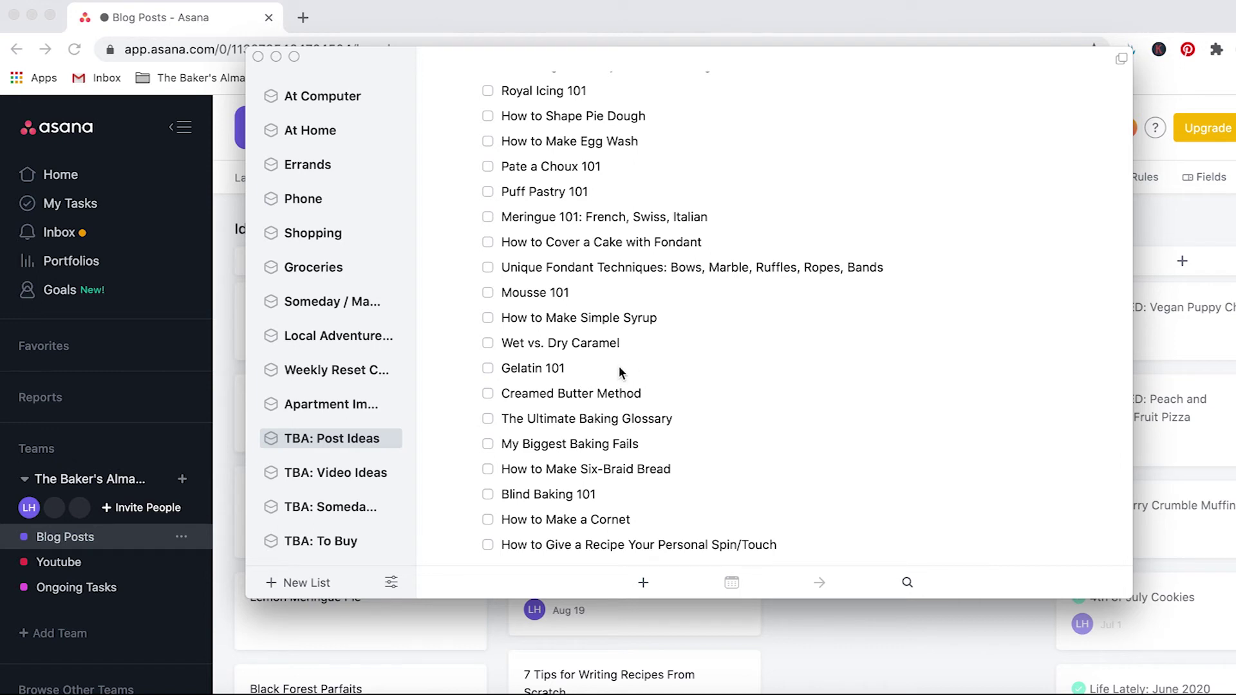
scroll(594, 456, up, 3)
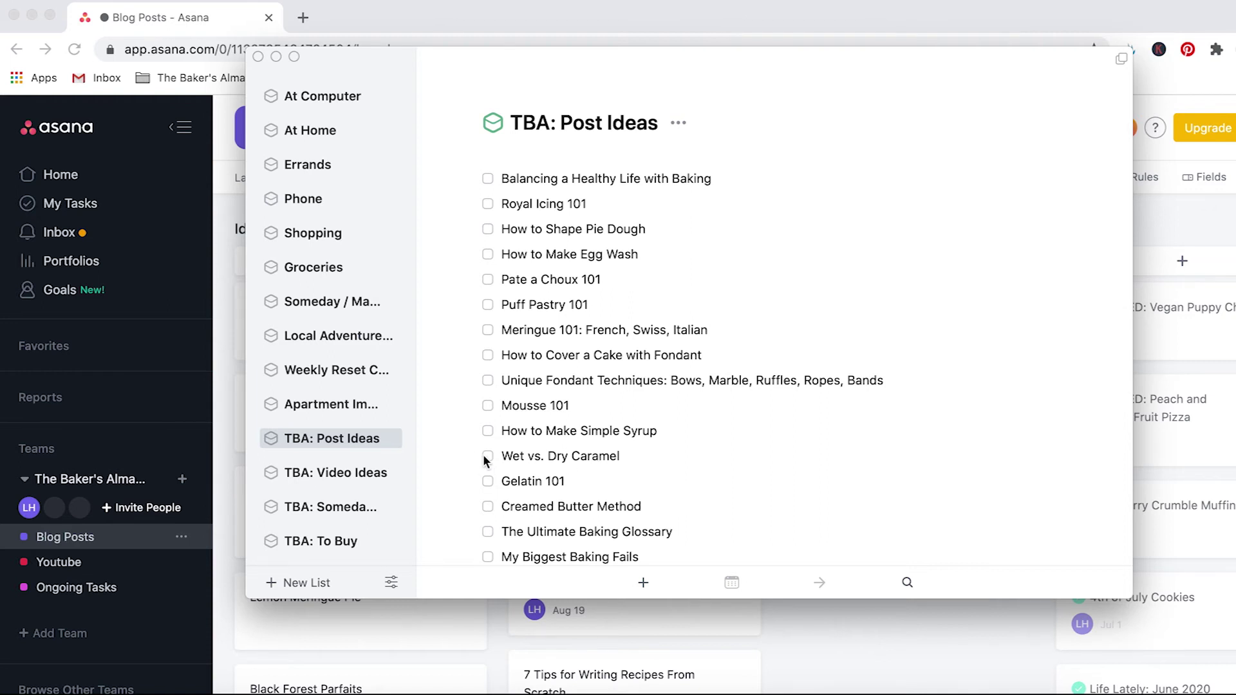
Browse TBA: Video Ideas, then check off 'Look into switching to the Genesis theme' in TBA: Someday / Maybe.
click(354, 474)
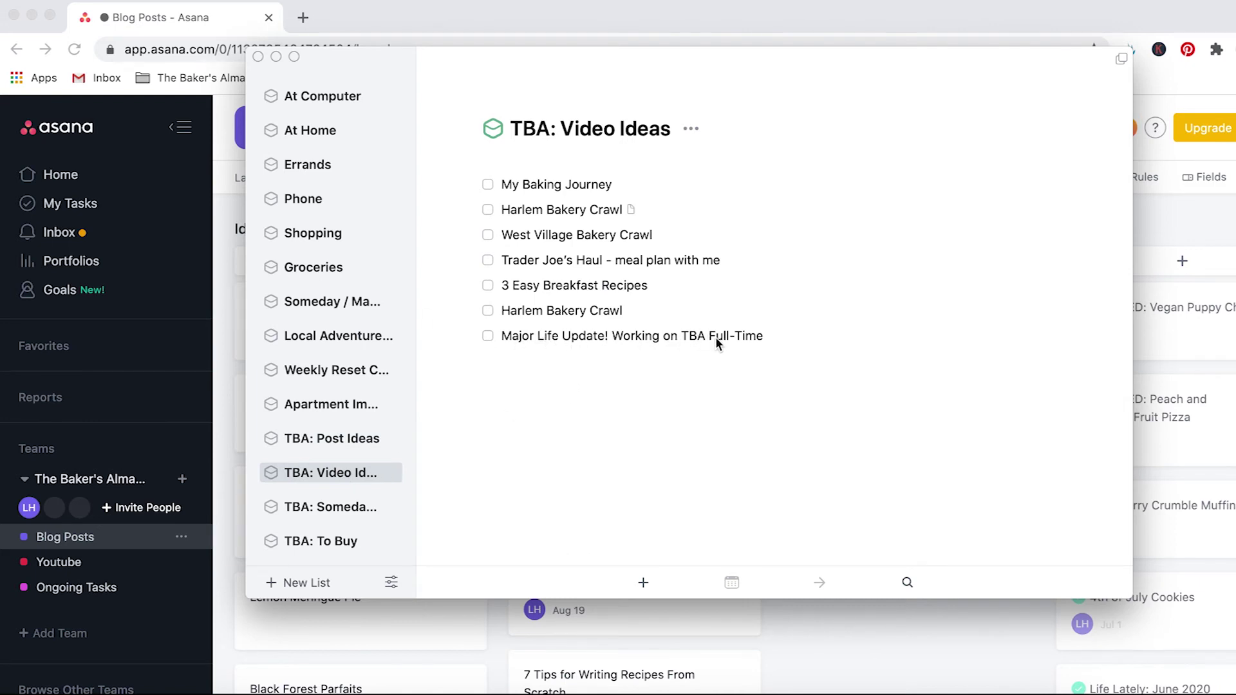
click(326, 507)
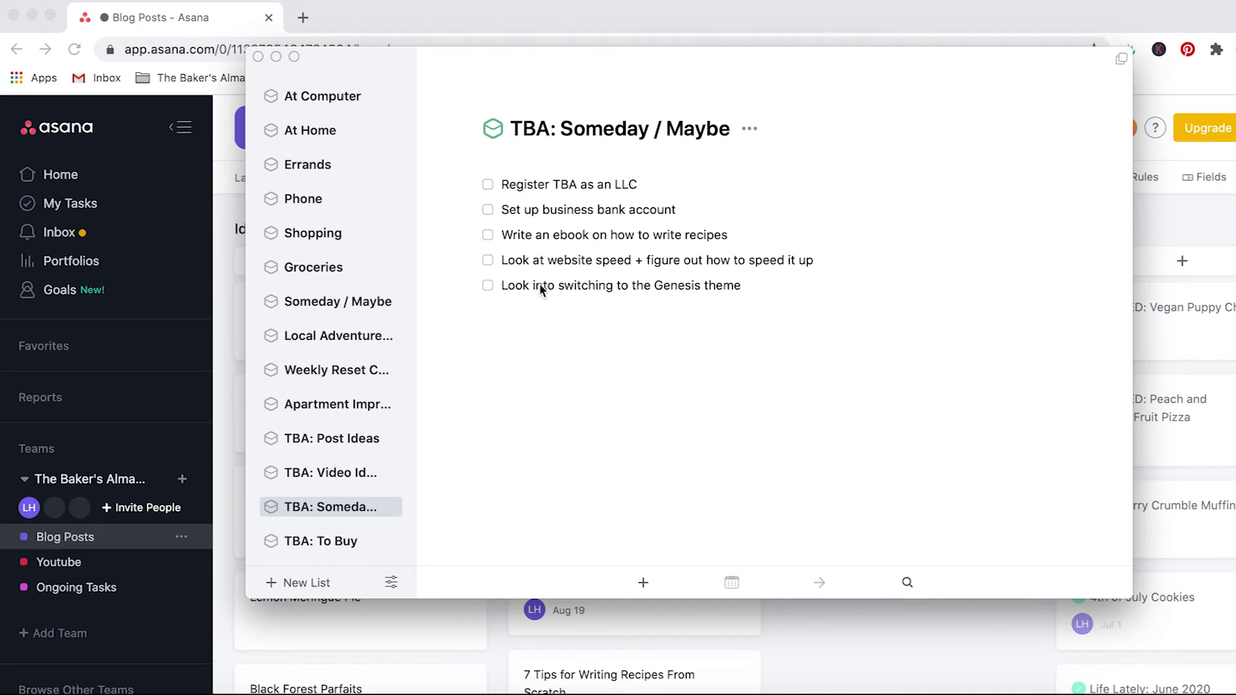
click(488, 286)
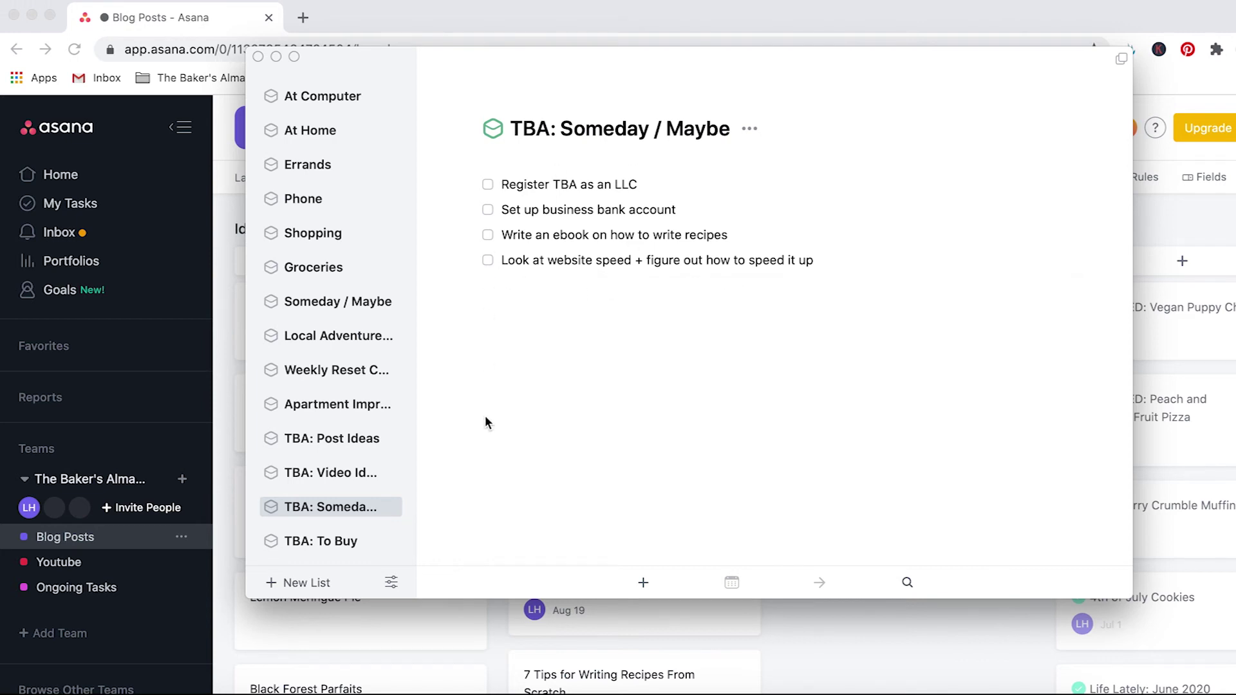
Show the TBA: To Buy list with its single Photography boards to-do.
click(310, 542)
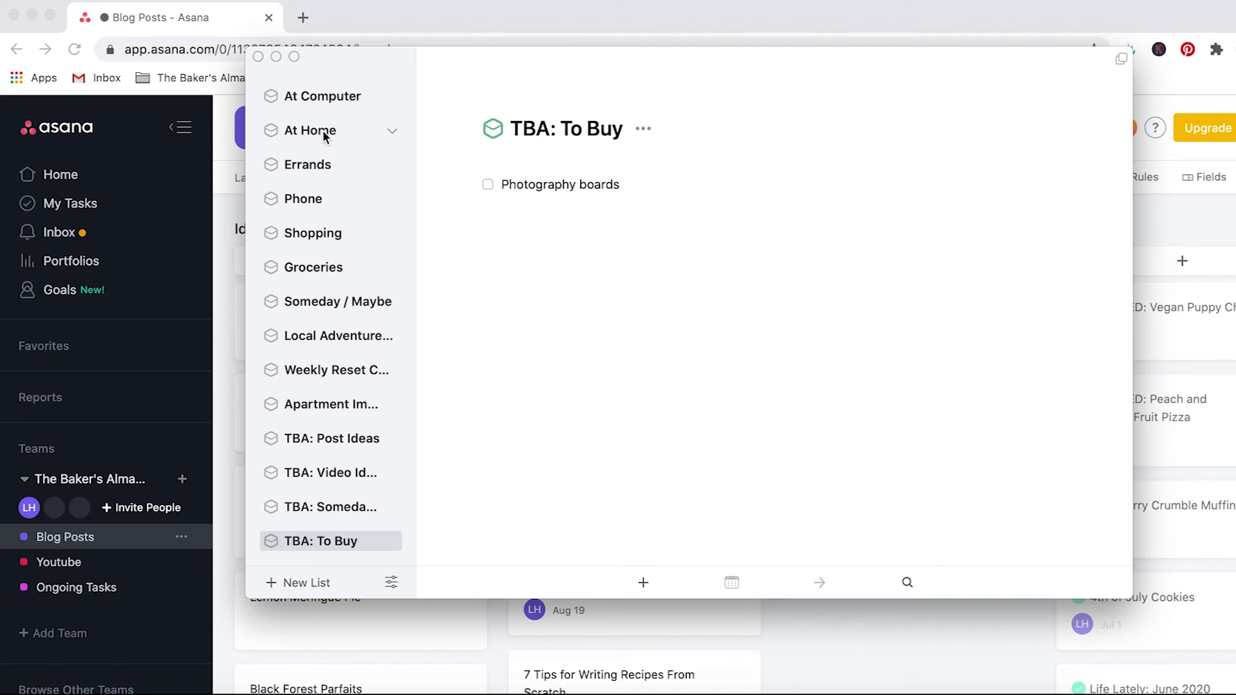
click(277, 57)
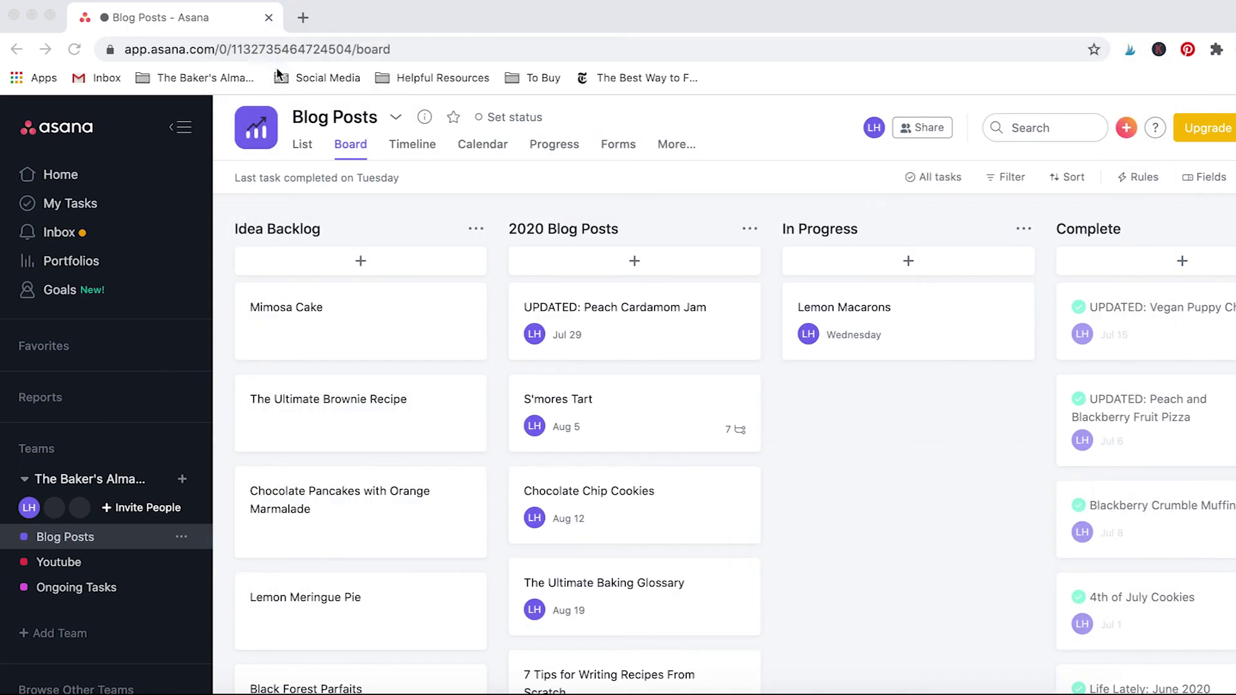